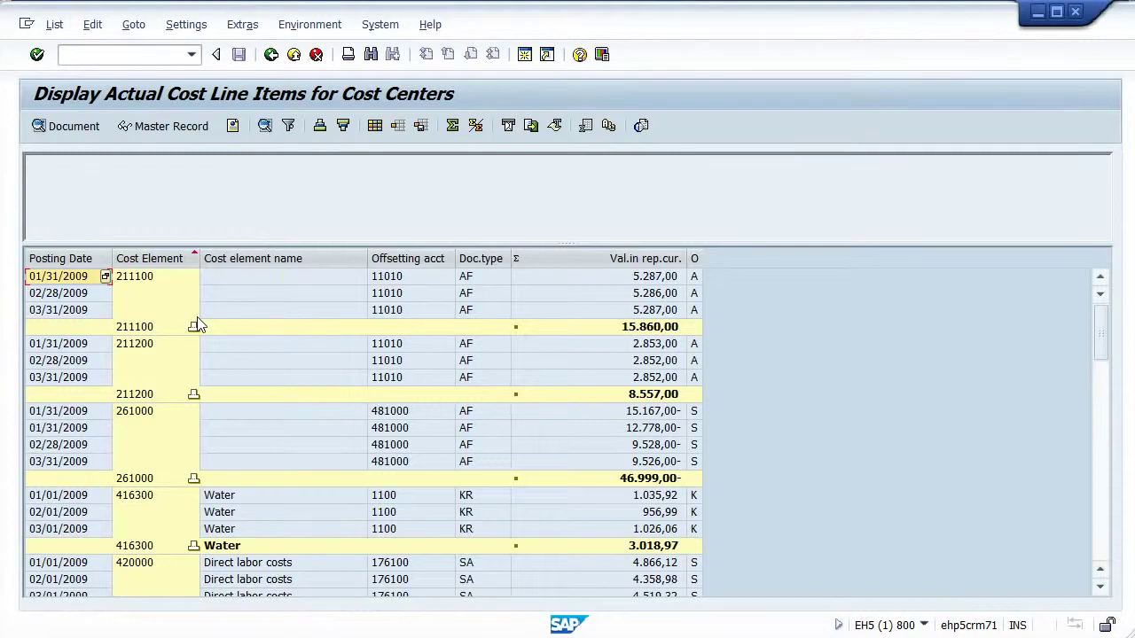
Tick 'Without horizontal gridlines' on the layout's Display tab and adopt it.
left_click(372, 127)
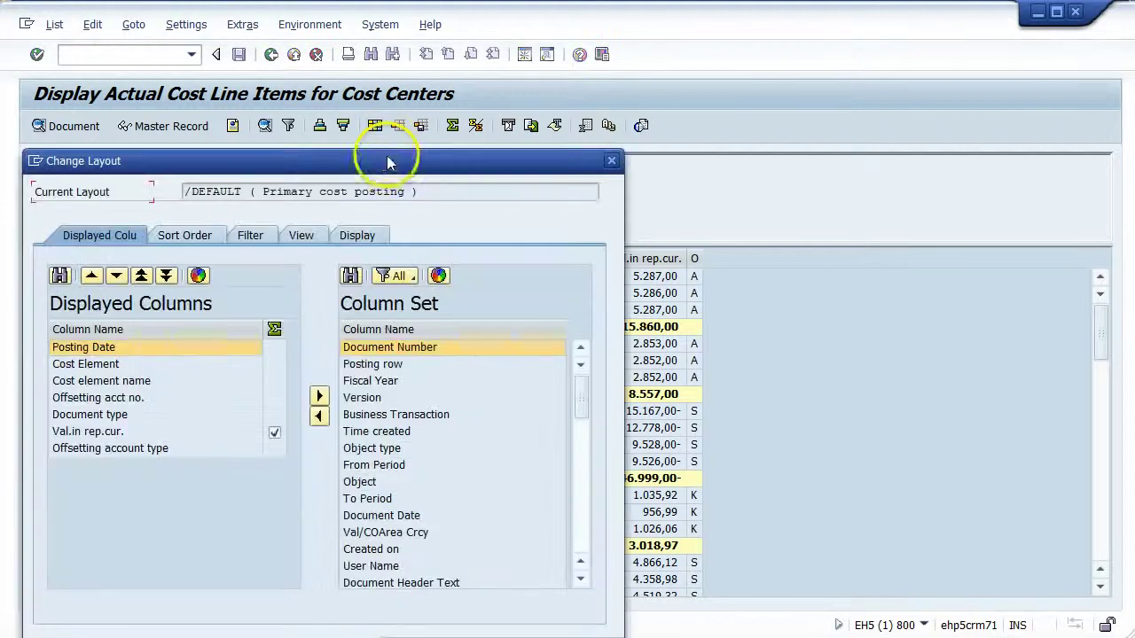
left_click_drag(296, 166, 657, 59)
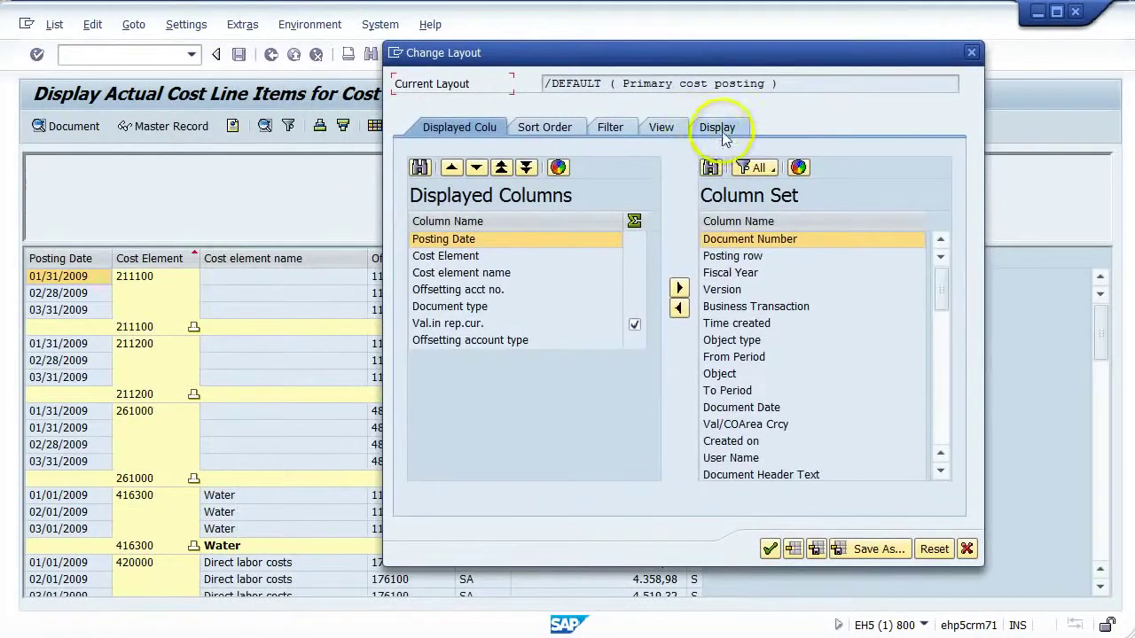
left_click(721, 131)
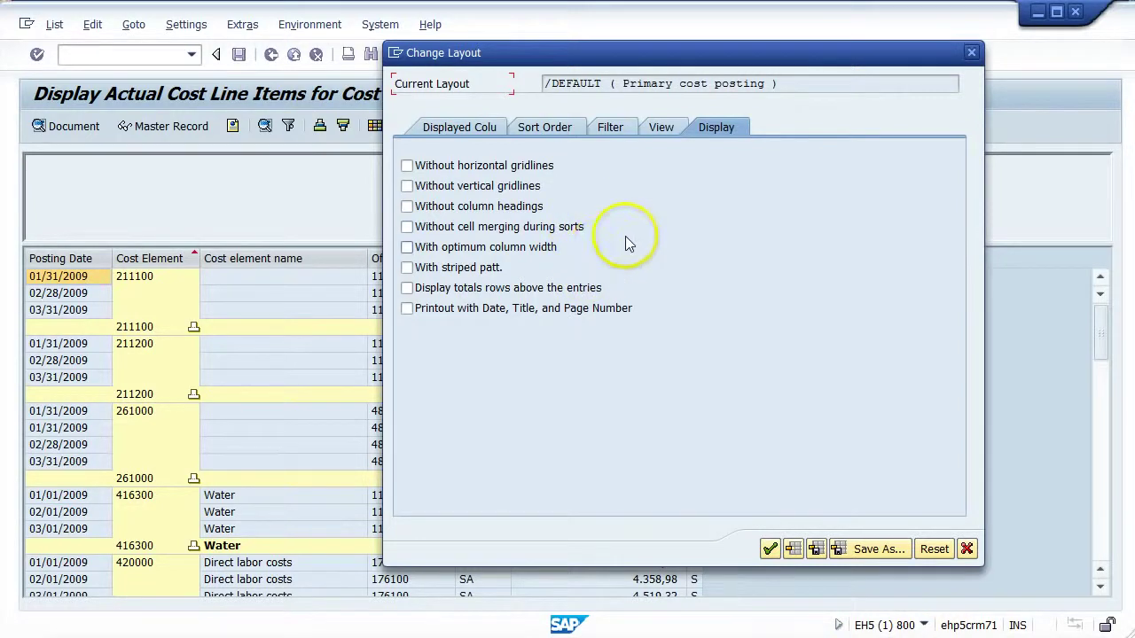
left_click(407, 166)
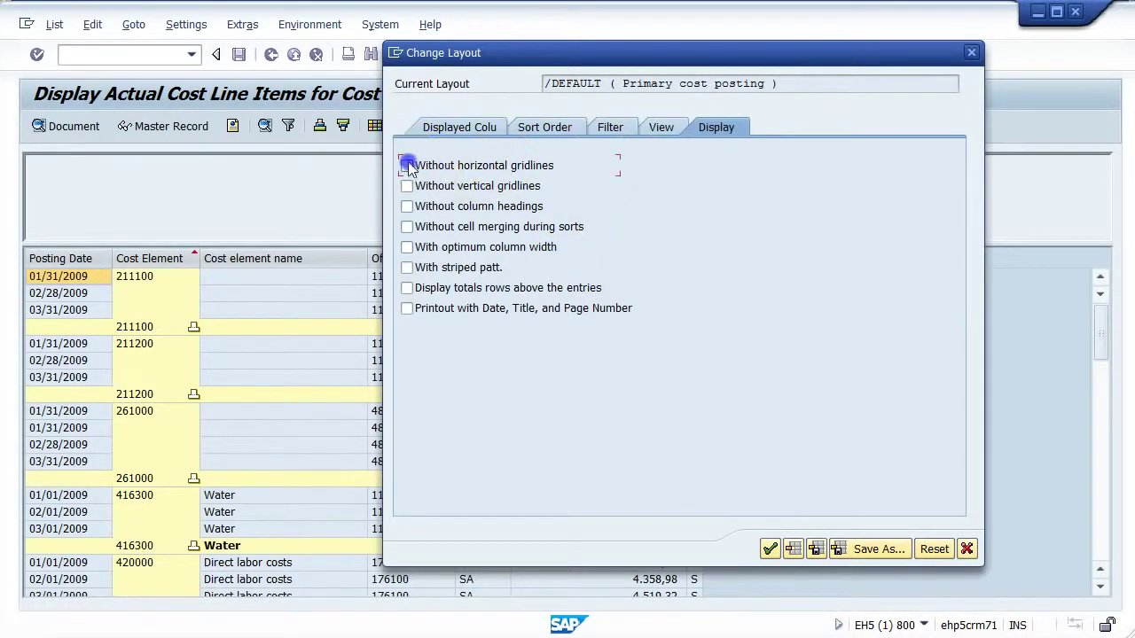
left_click(770, 549)
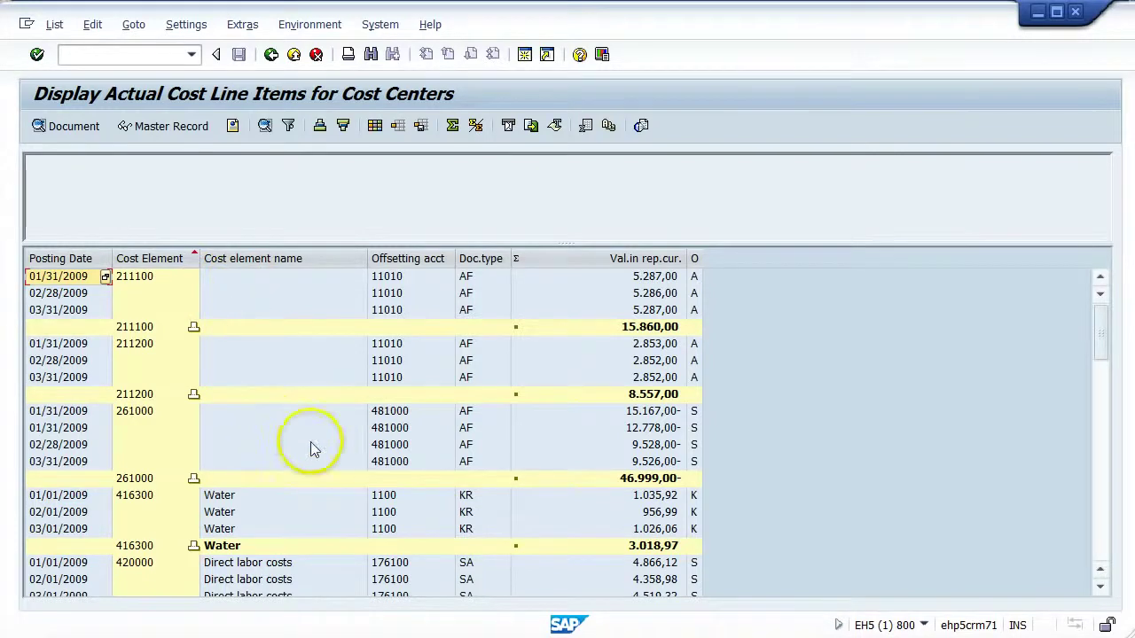
Tick both 'Without horizontal gridlines' and 'Without vertical gridlines' in the Display tab and adopt.
scroll(315, 448, "down", 2)
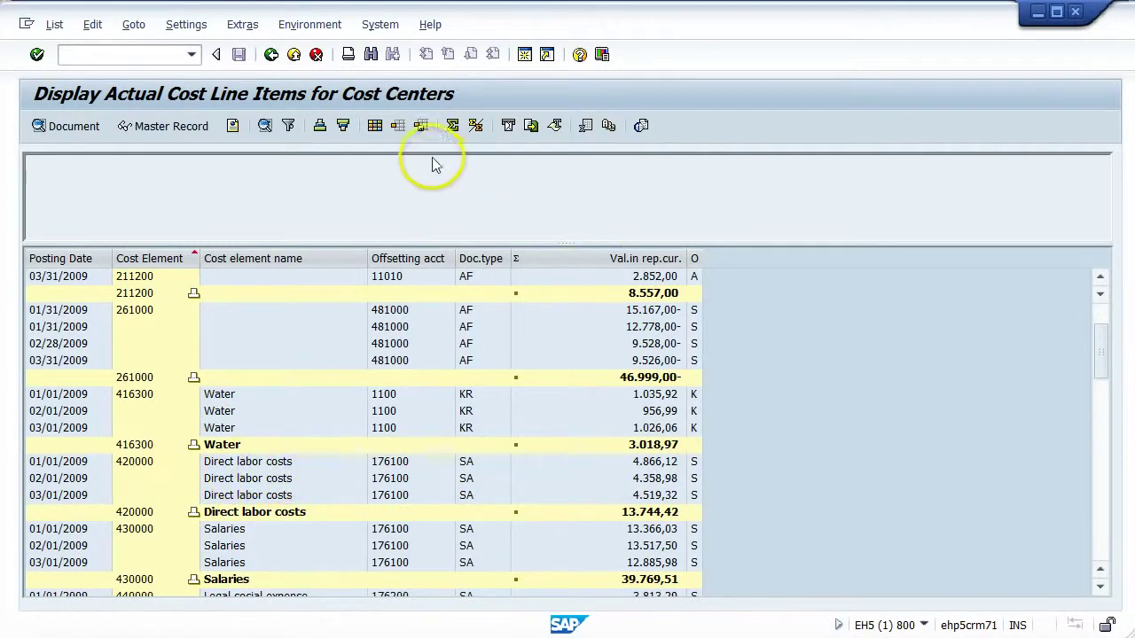
left_click(375, 126)
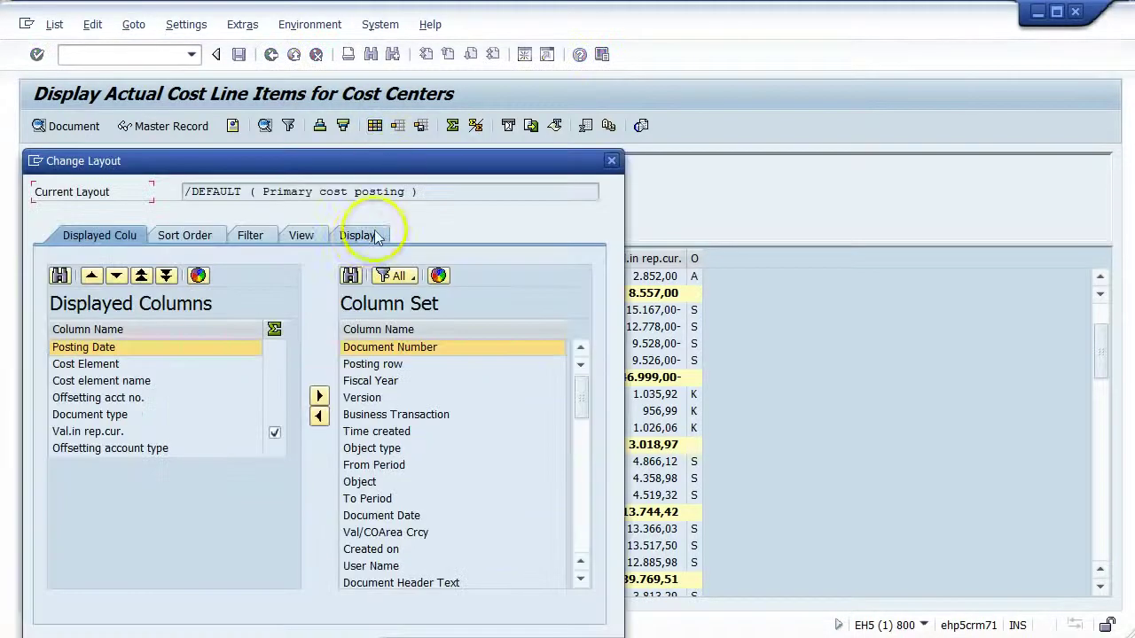
left_click(376, 236)
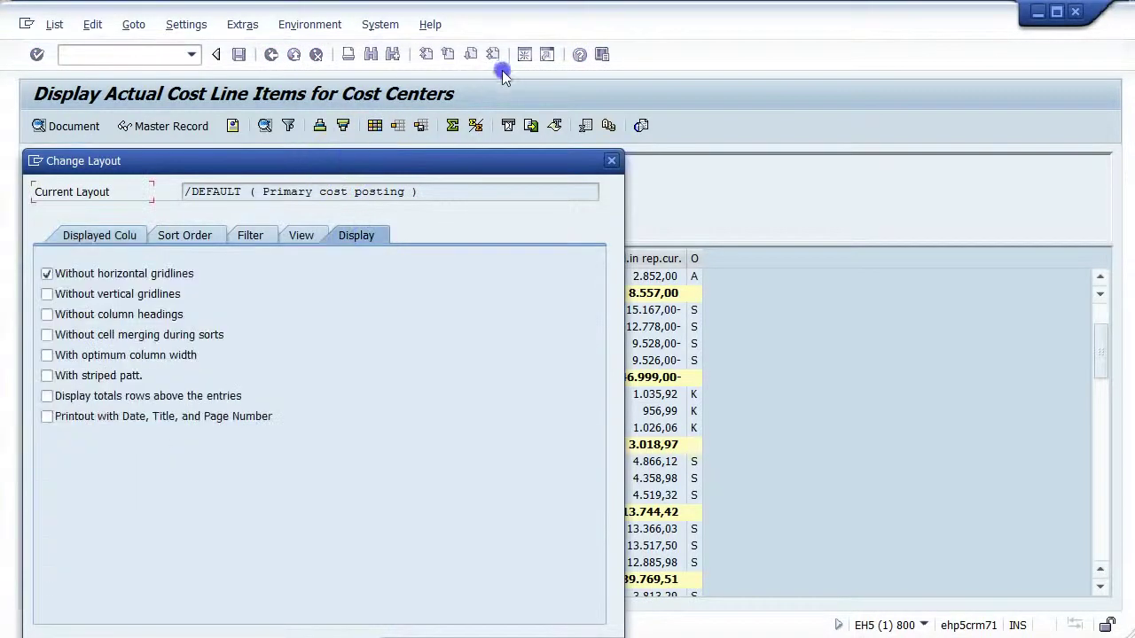
left_click_drag(384, 163, 619, 89)
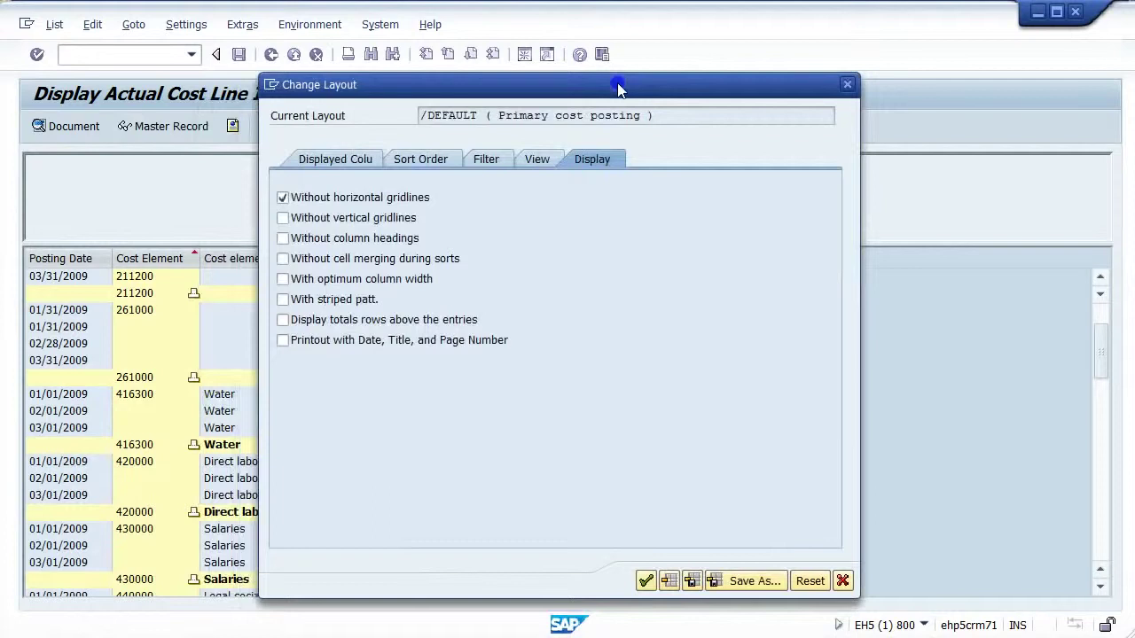
left_click(282, 198)
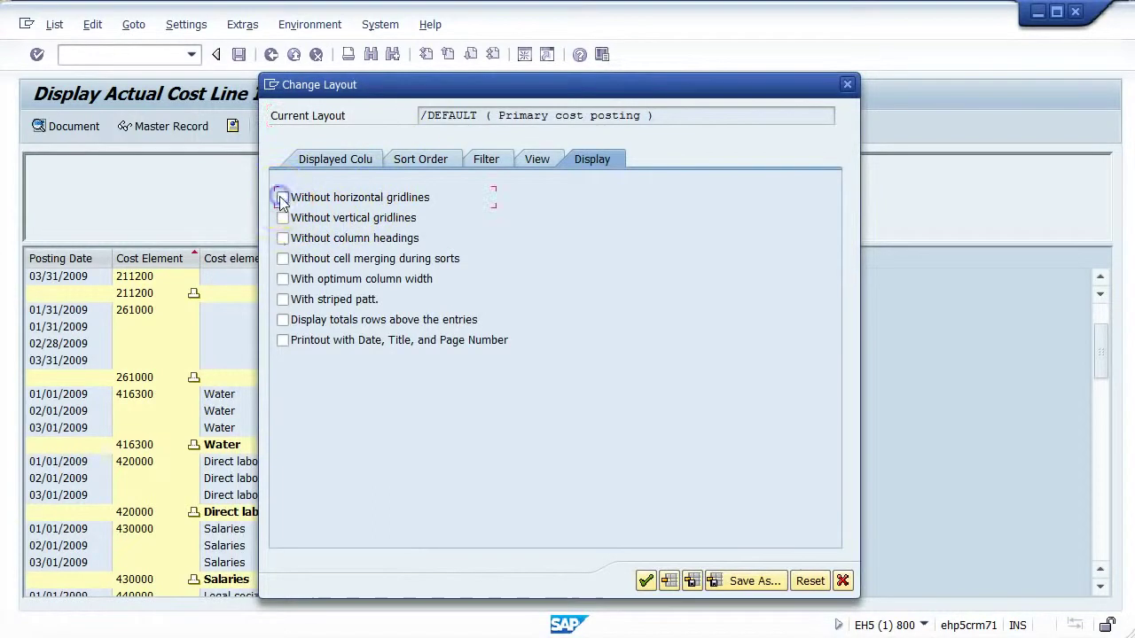
left_click(282, 219)
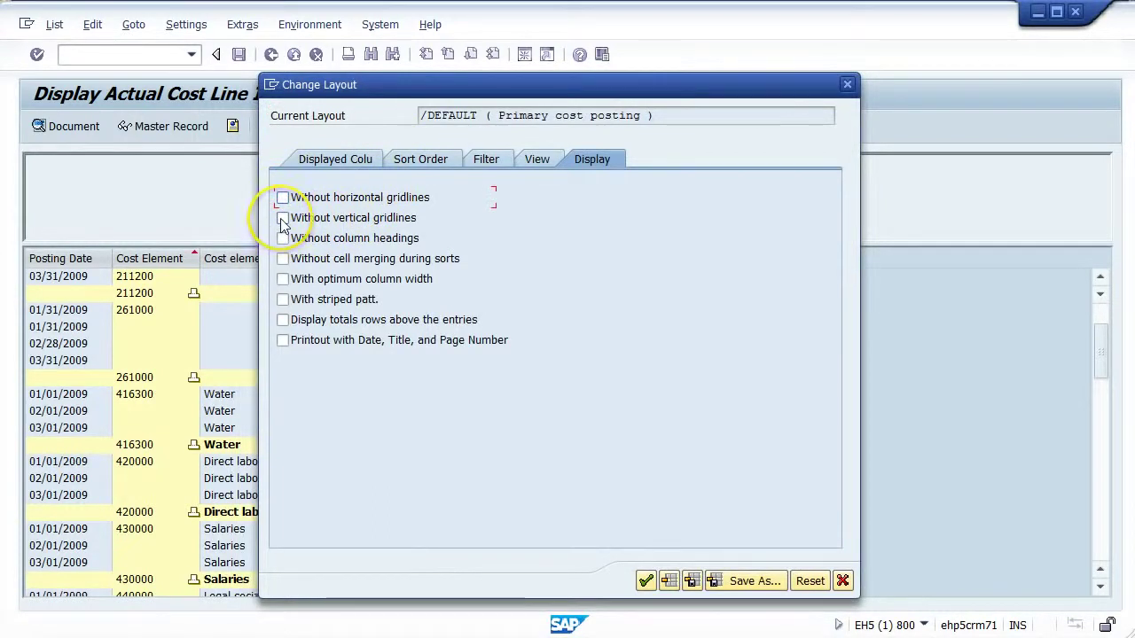
left_click(282, 198)
left_click(282, 219)
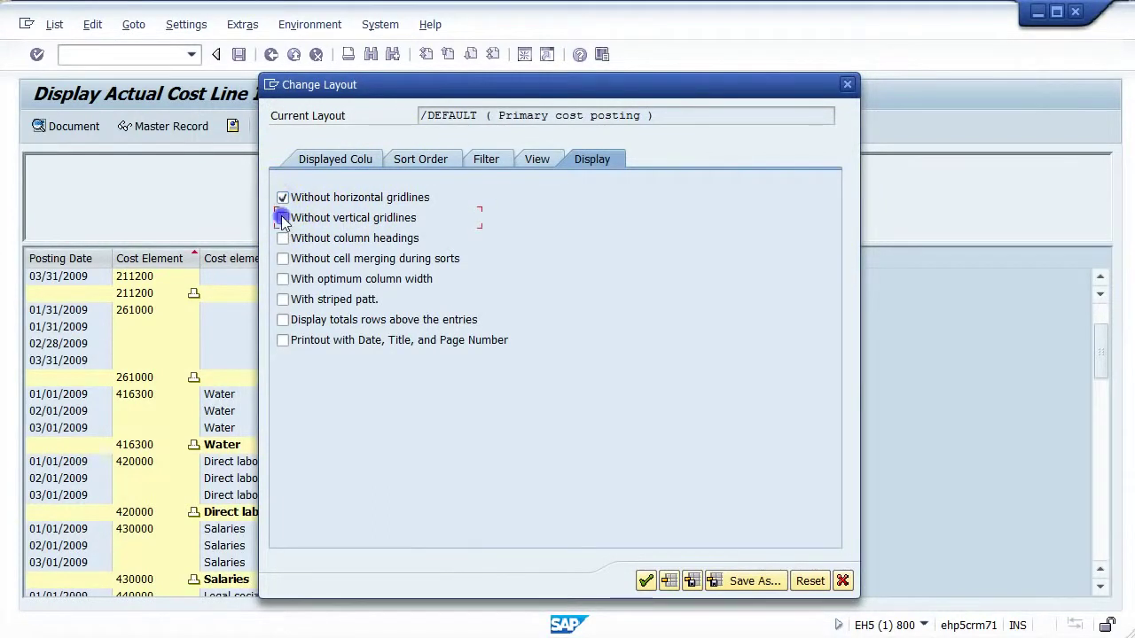
left_click(384, 222)
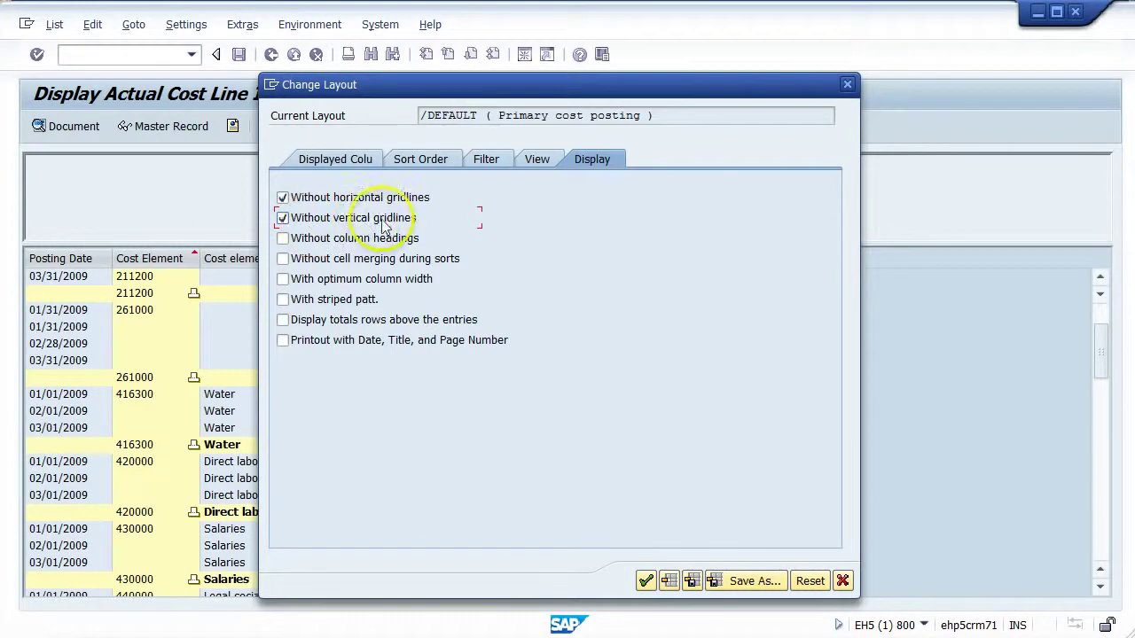
left_click(646, 581)
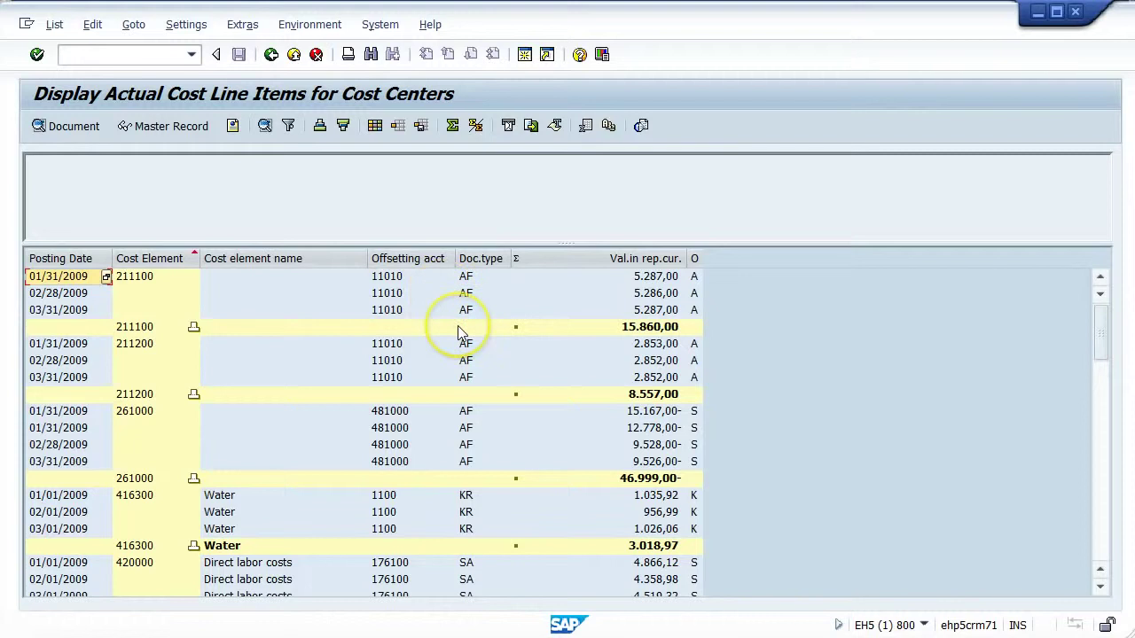
Untick both gridline options, tick 'Without column headings' on the Display tab, and adopt.
scroll(443, 327, "down", 4)
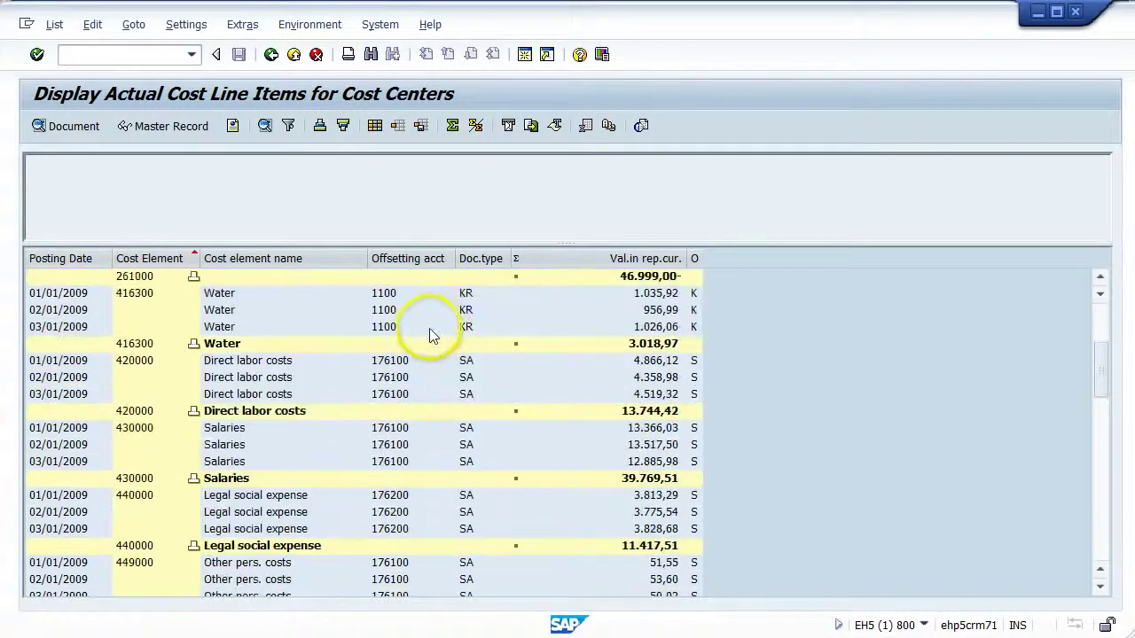
scroll(430, 330, "up", 4)
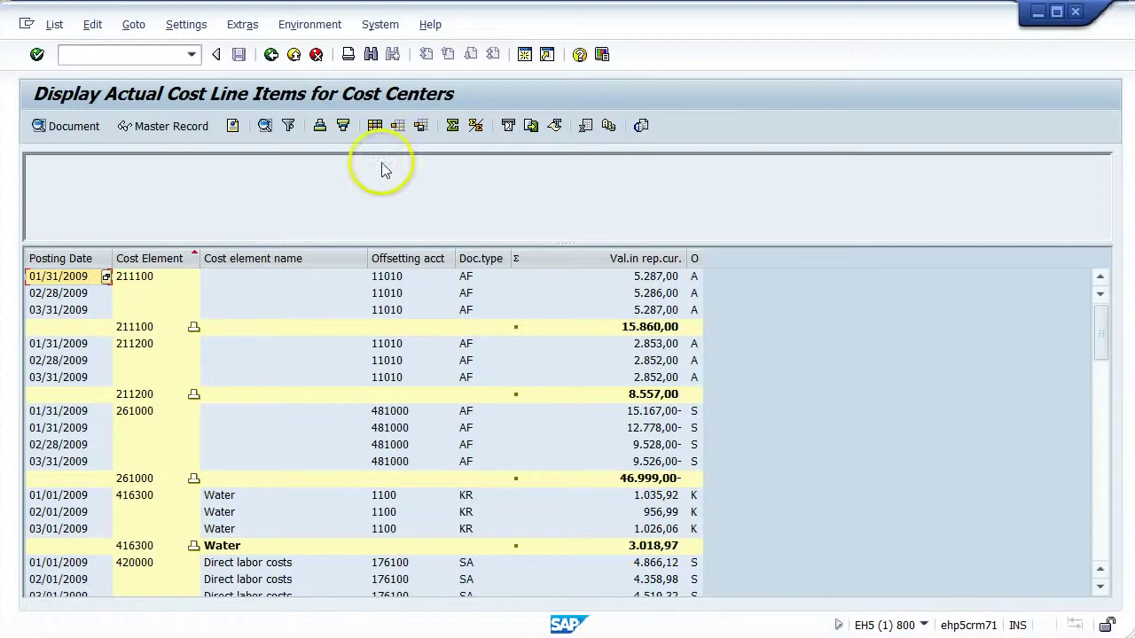
left_click(374, 128)
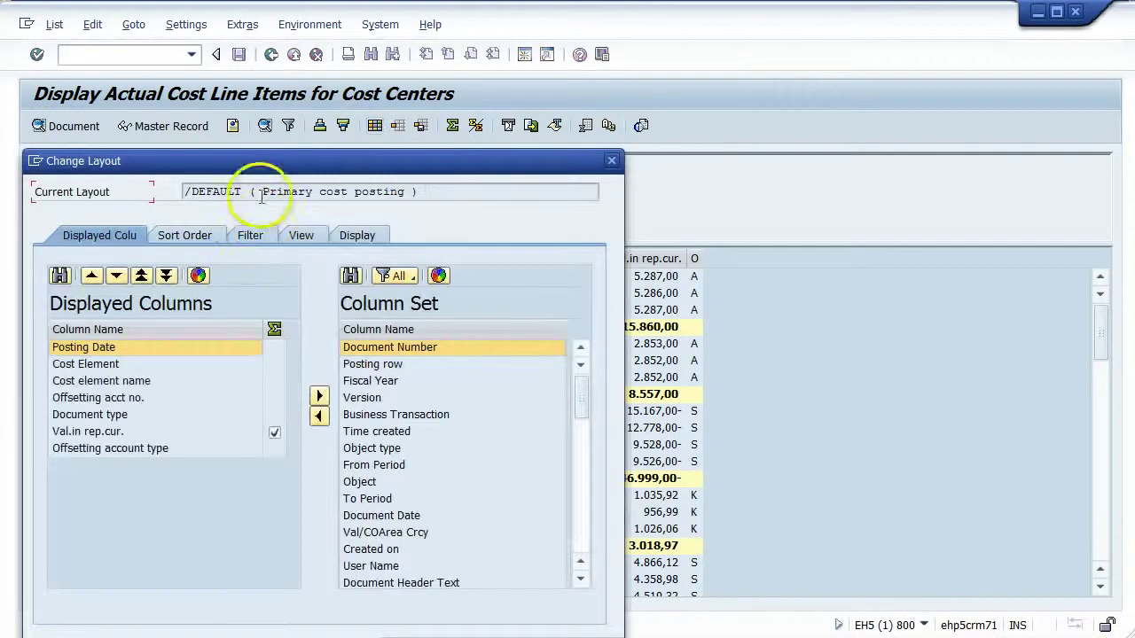
left_click(354, 235)
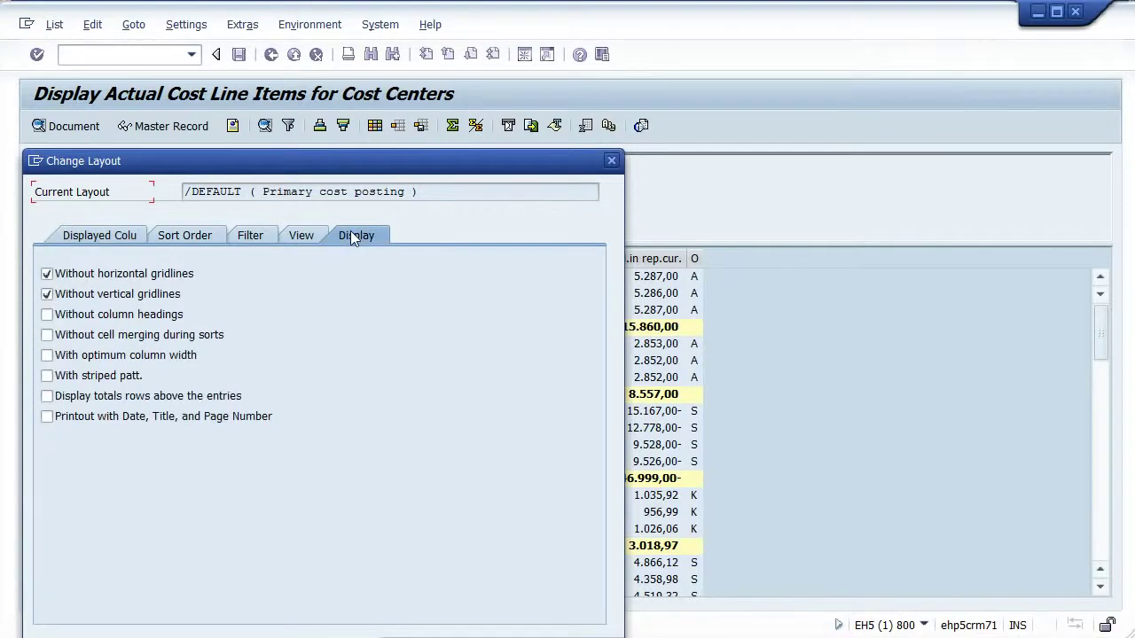
left_click(47, 294)
left_click(47, 274)
left_click(46, 314)
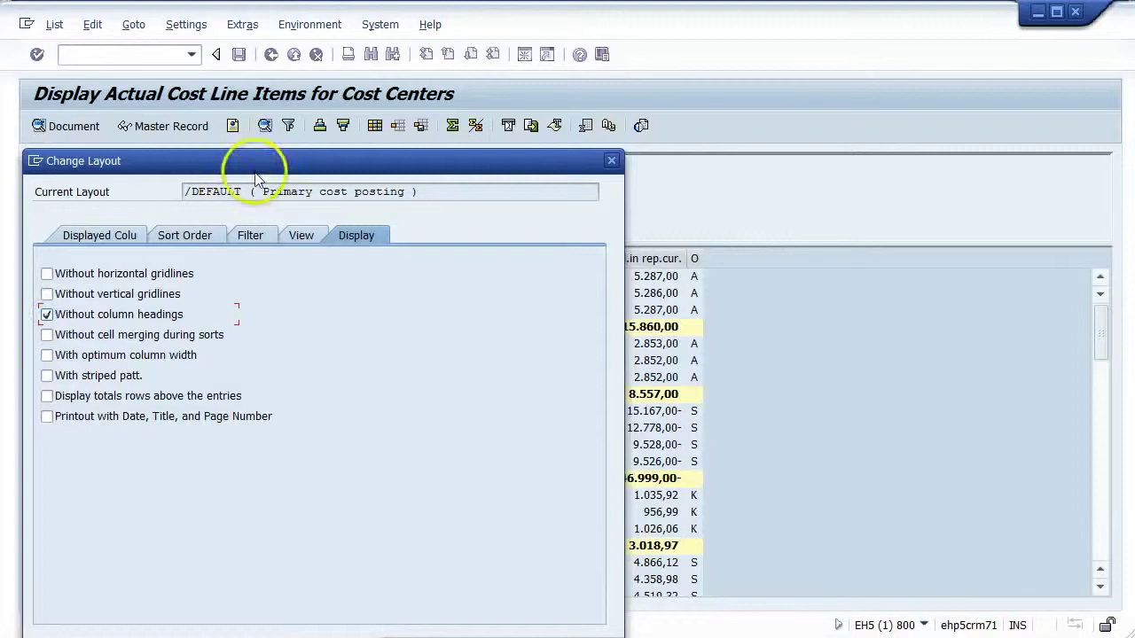
left_click_drag(254, 170, 363, 84)
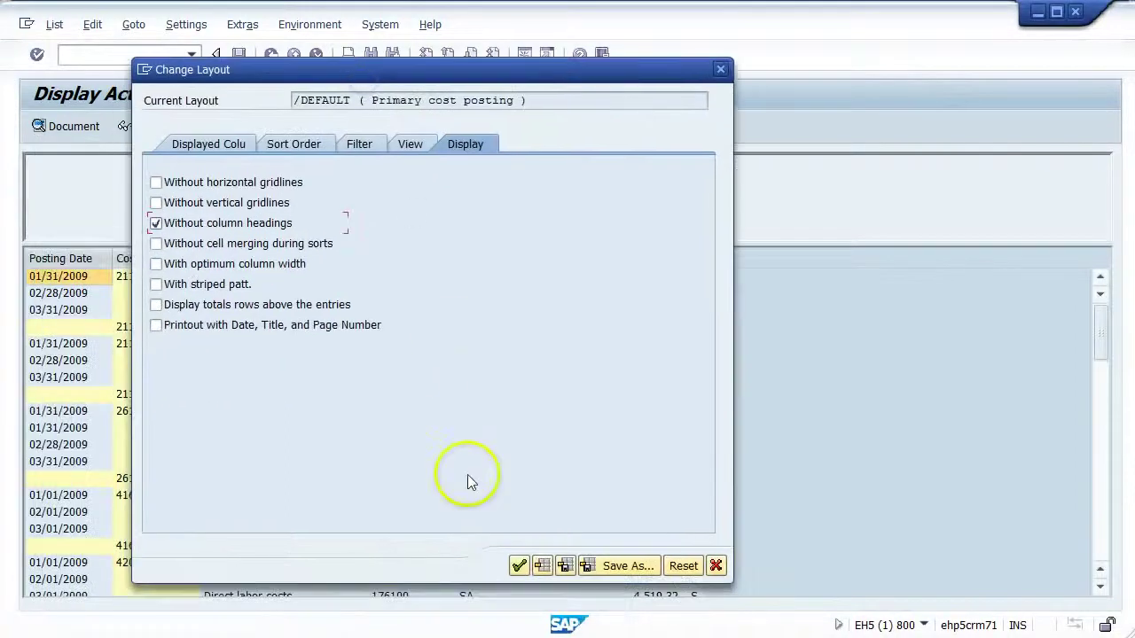
left_click(517, 567)
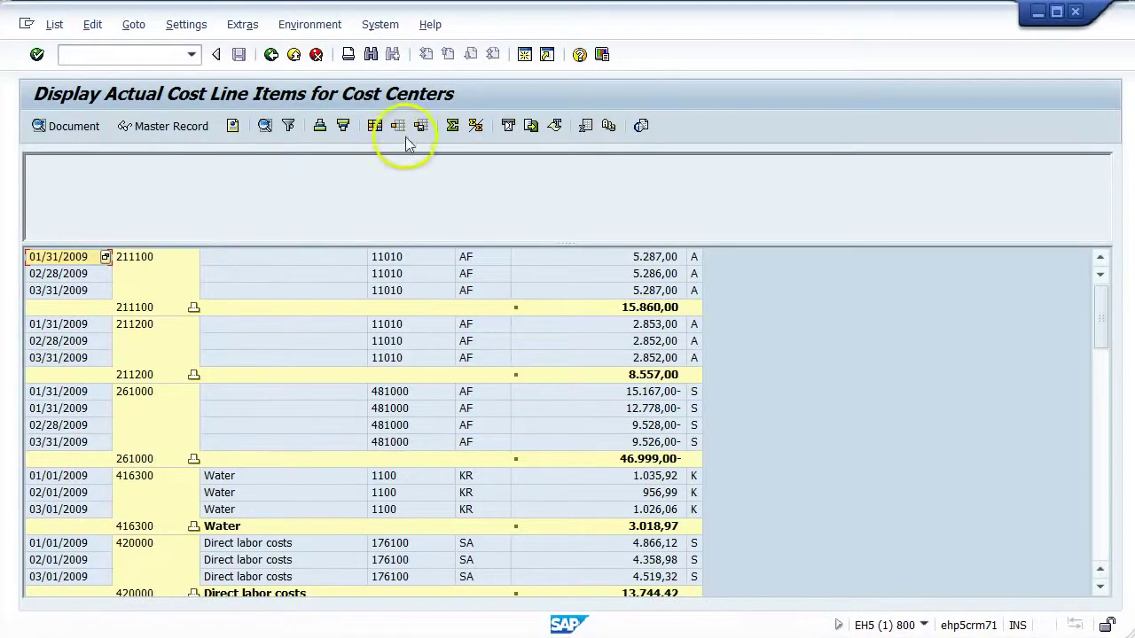
Untick 'Without column headings', tick 'Without cell merging during sorts', and adopt the layout.
left_click(375, 127)
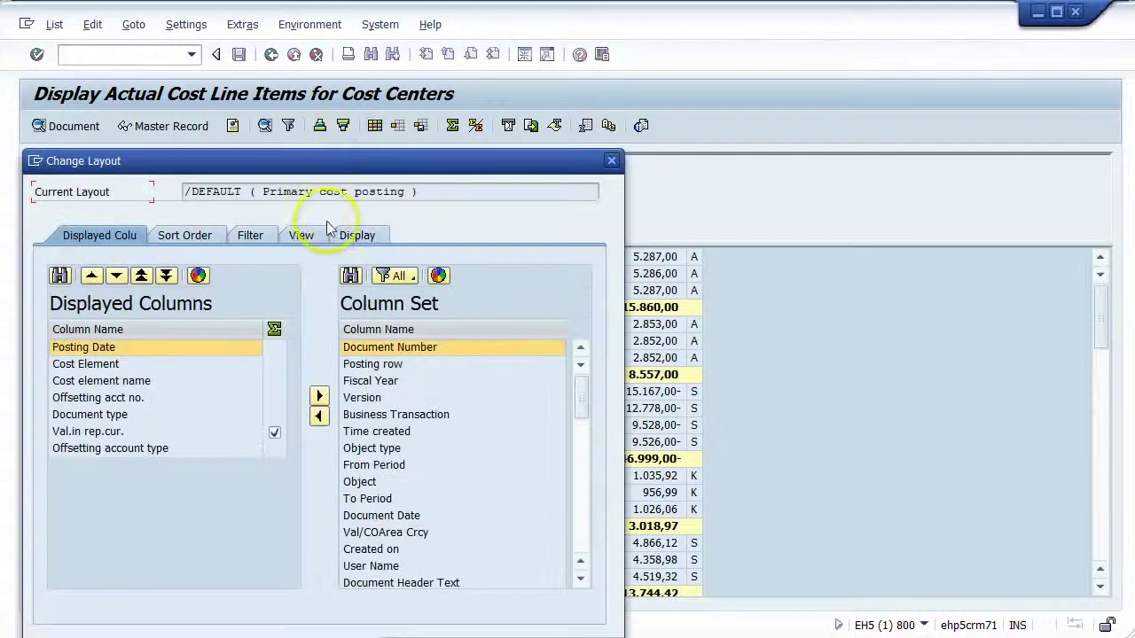
left_click(348, 235)
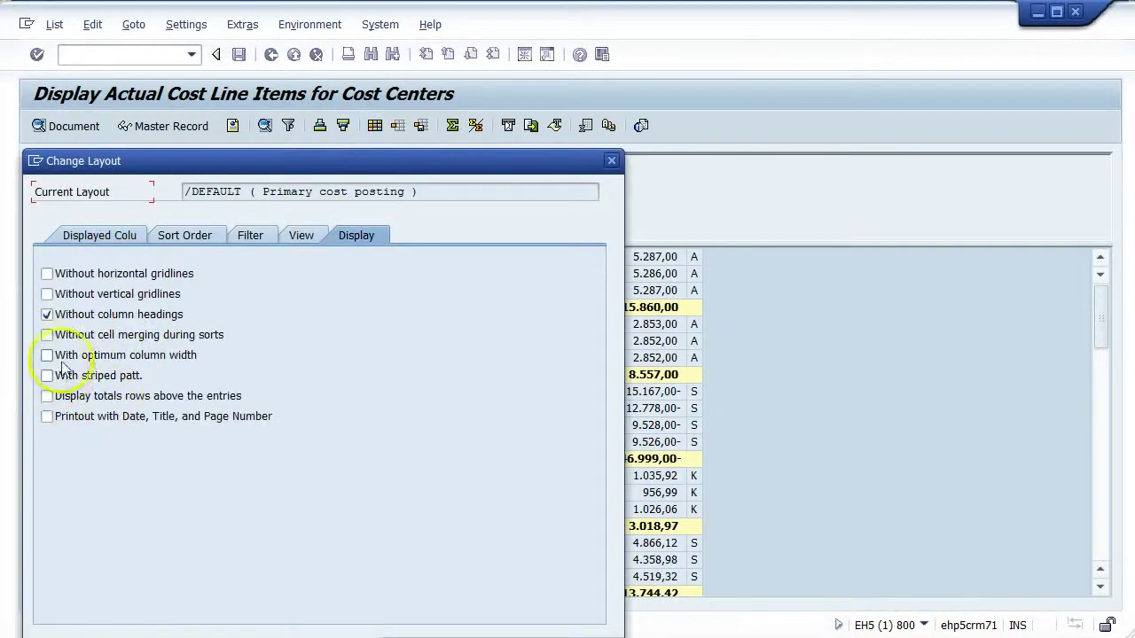
left_click(47, 315)
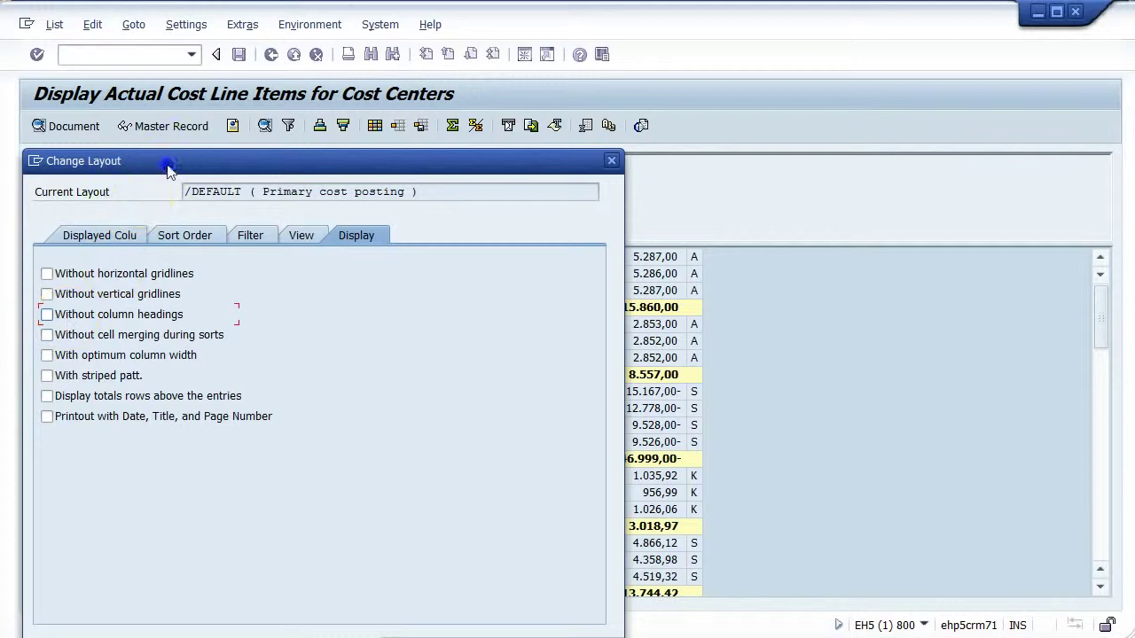
left_click_drag(159, 165, 509, 86)
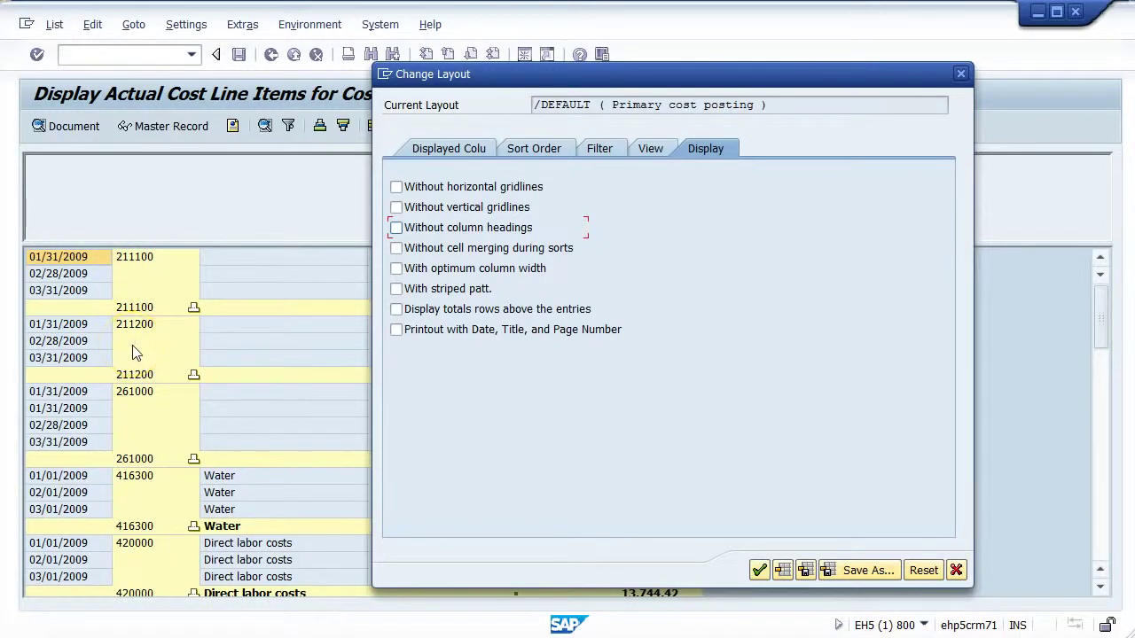
left_click(140, 279)
left_click(398, 247)
left_click(396, 248)
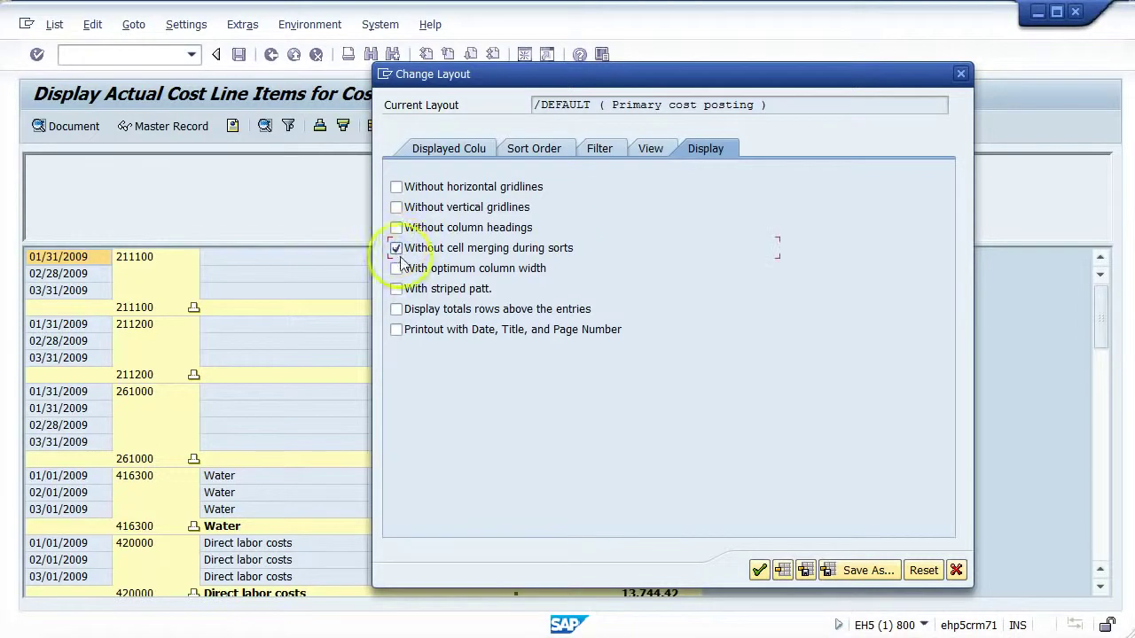
left_click(760, 570)
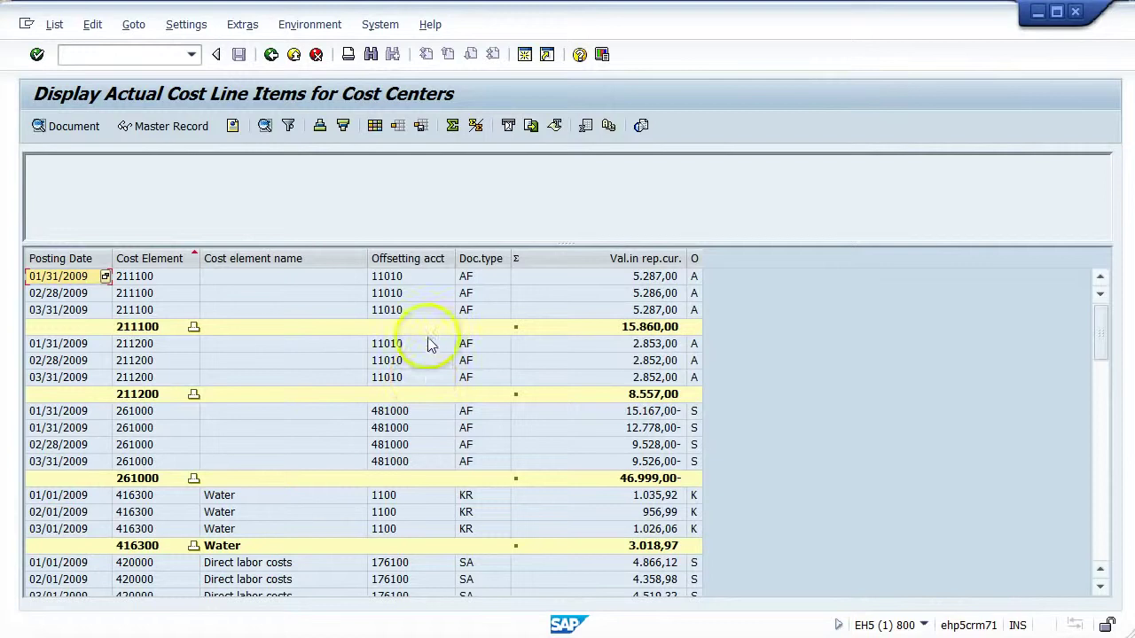
Select the 01/31, 02/28 and 03/31/2009 line item rows and bring up Change Layout.
left_click(149, 277)
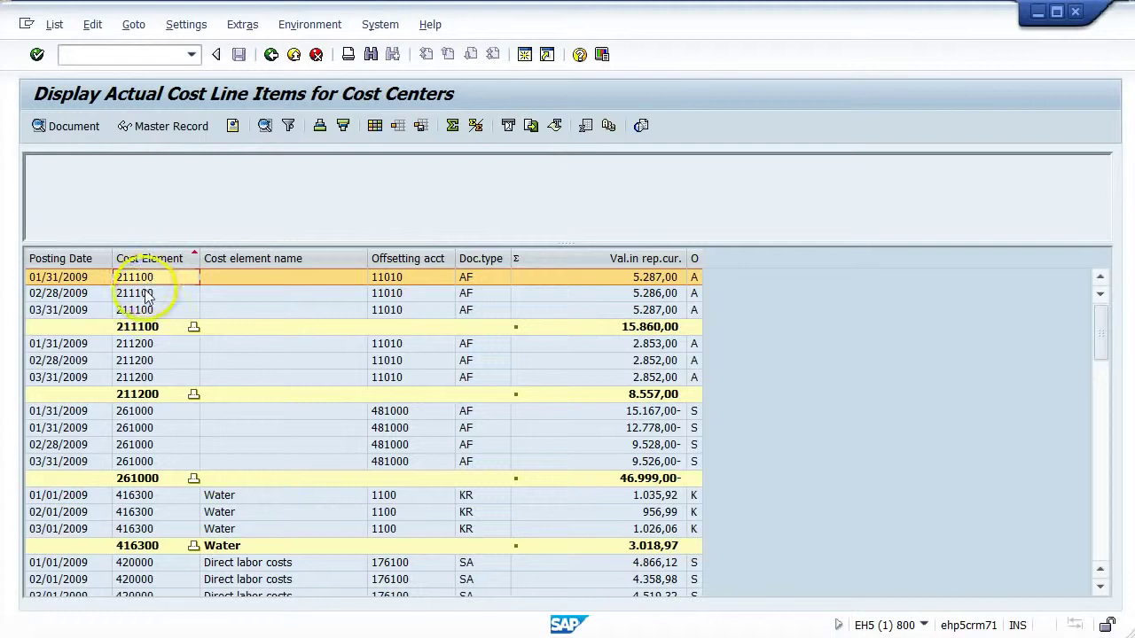
left_click(145, 293)
left_click(133, 310)
left_click(133, 293)
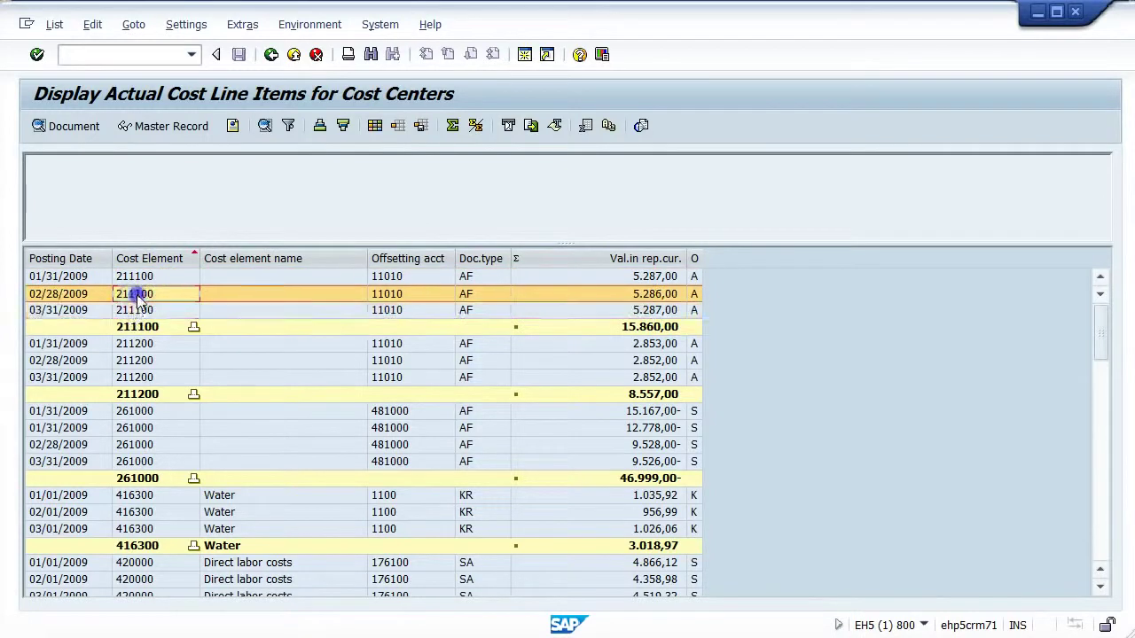
left_click(134, 310)
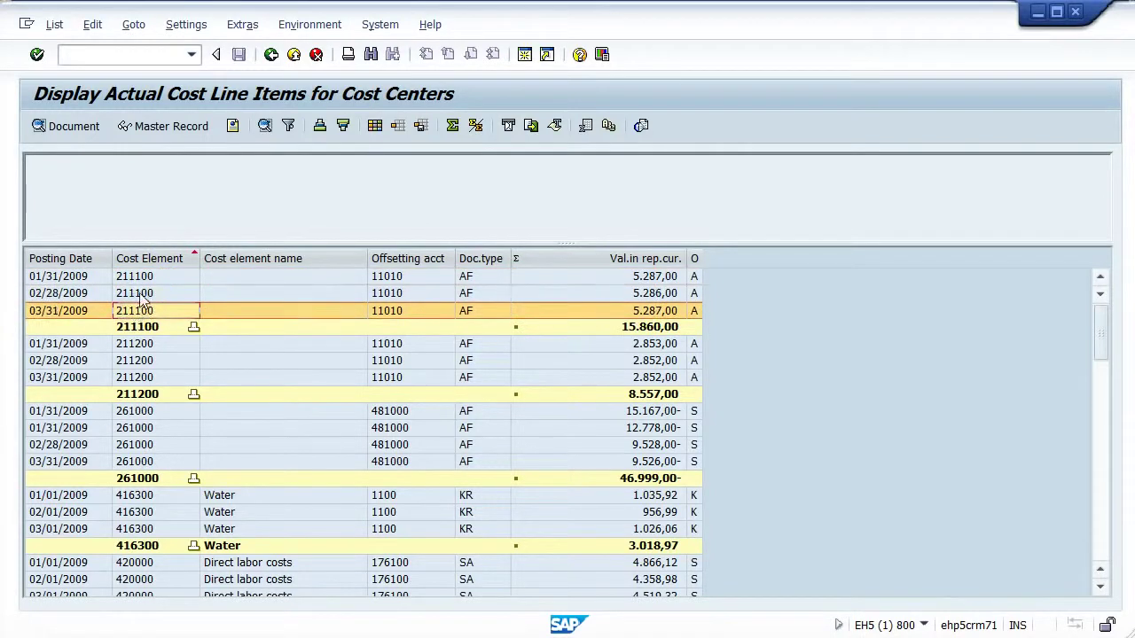
left_click(141, 294)
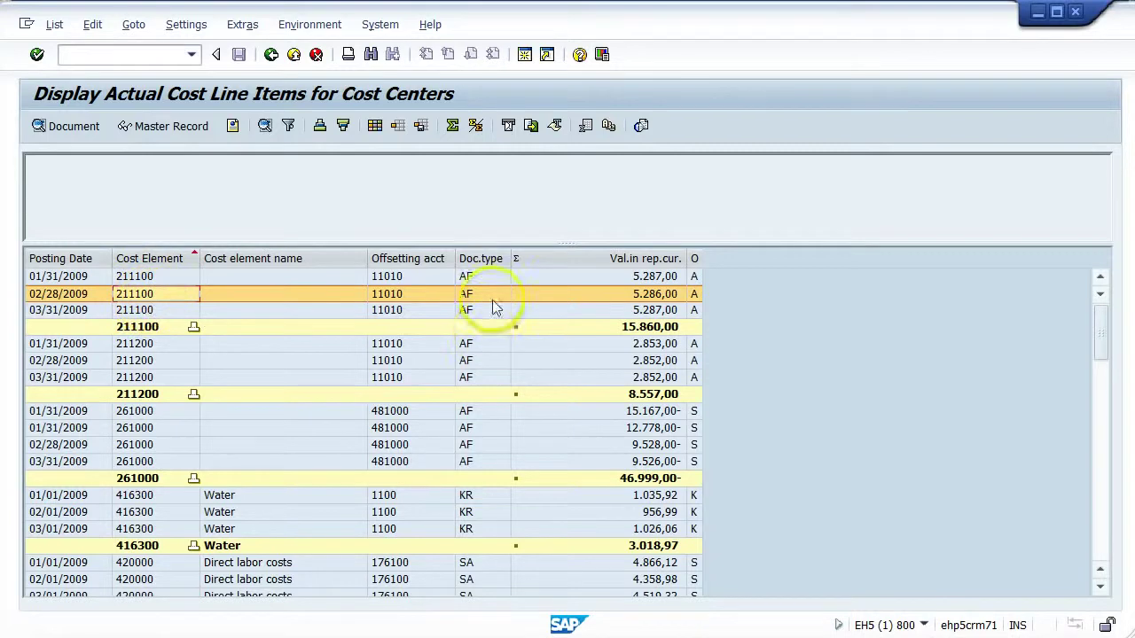
left_click(375, 130)
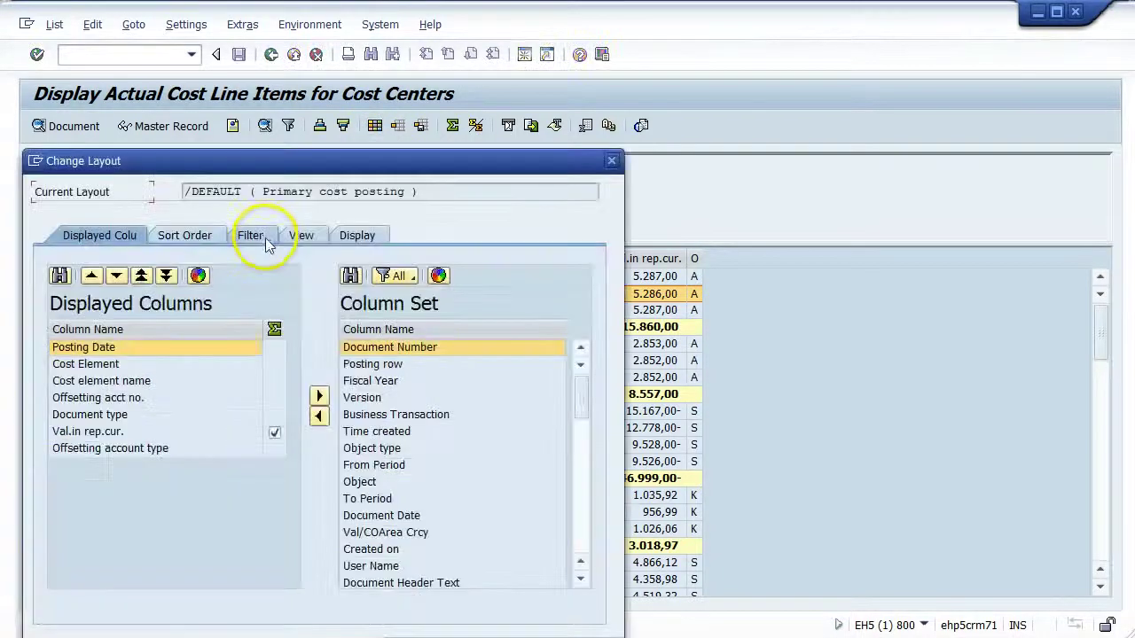
Untick 'Without cell merging during sorts', tick 'With optimum column width', and adopt.
left_click_drag(298, 164, 482, 88)
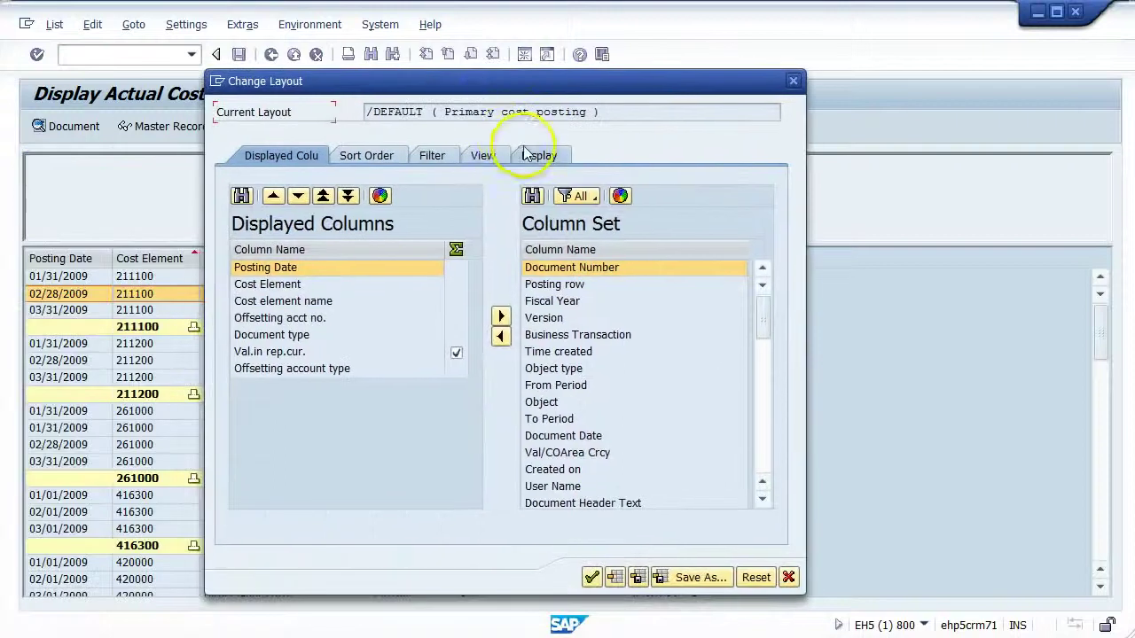
left_click(537, 155)
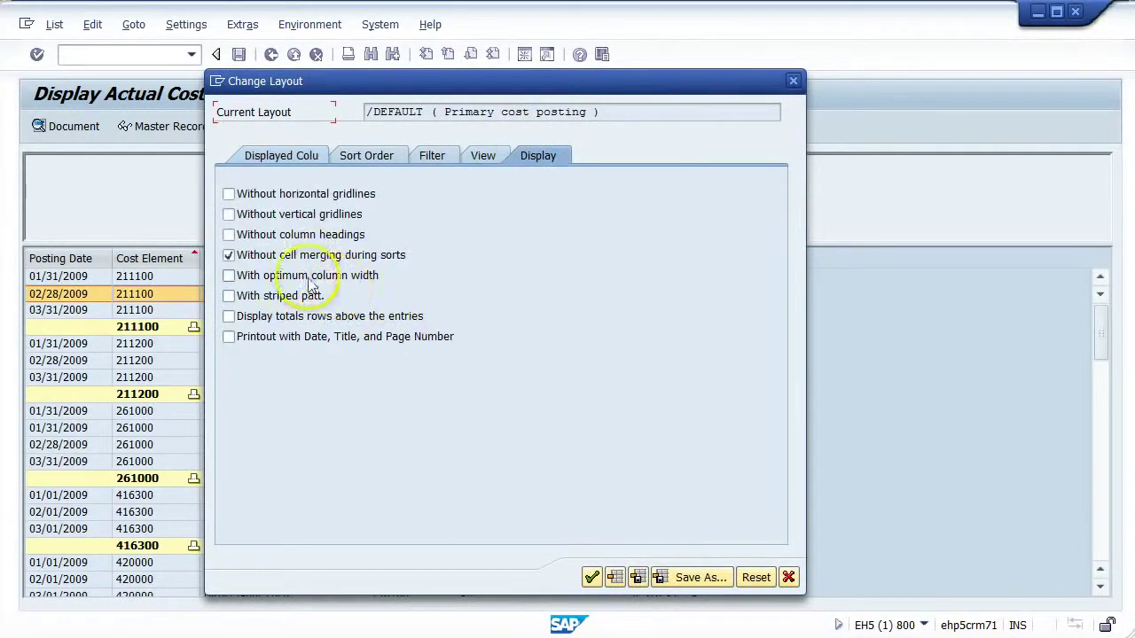
left_click(229, 257)
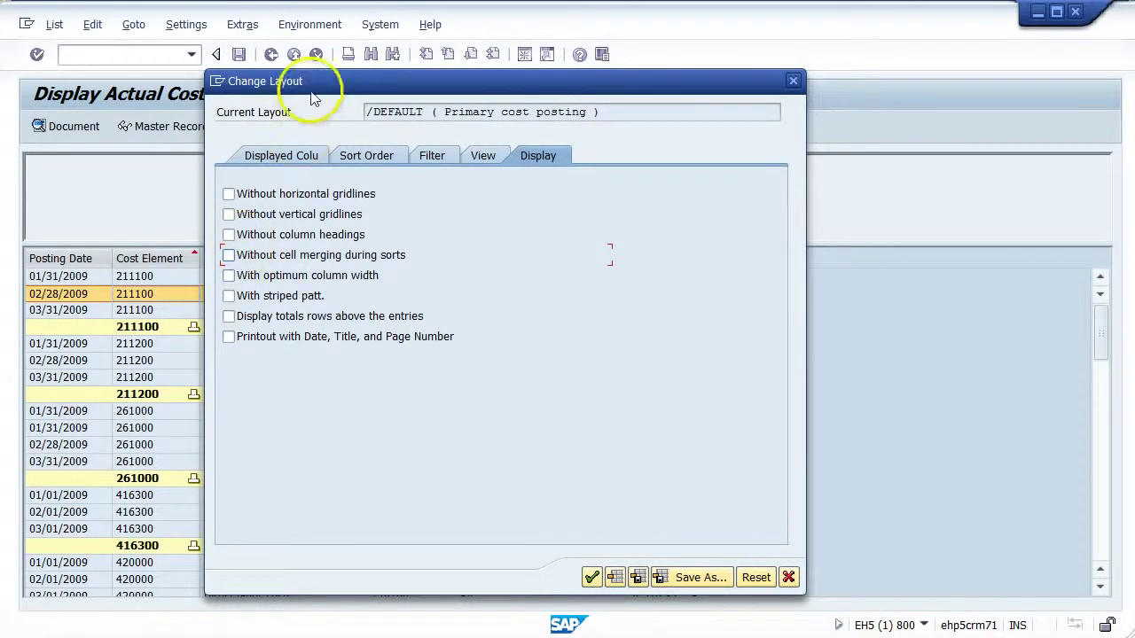
left_click_drag(310, 87, 612, 81)
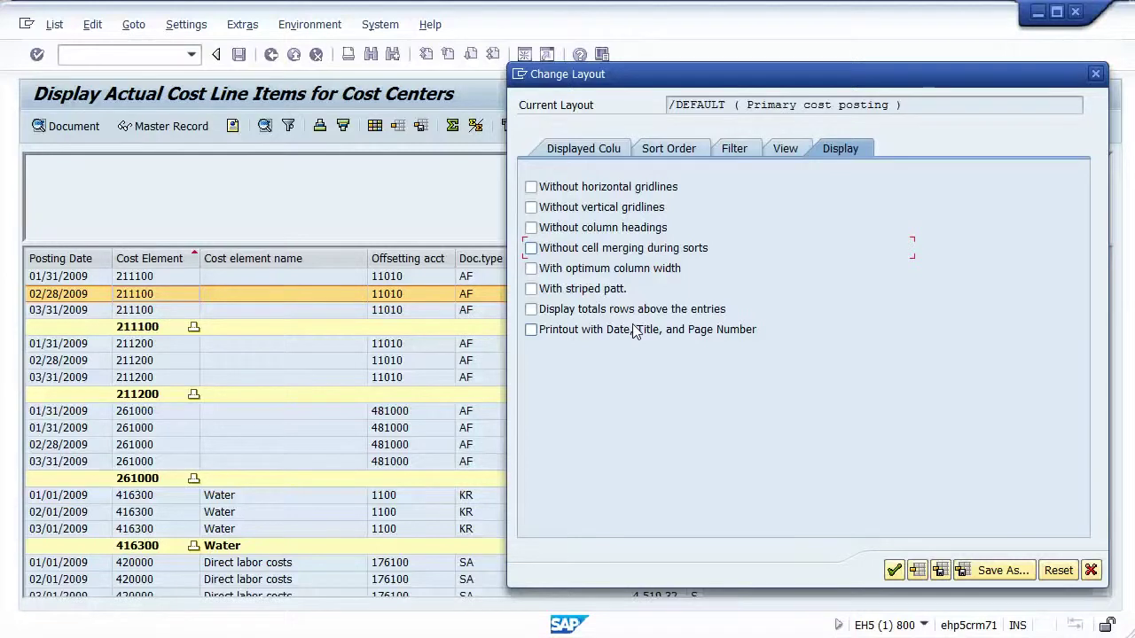
left_click(531, 268)
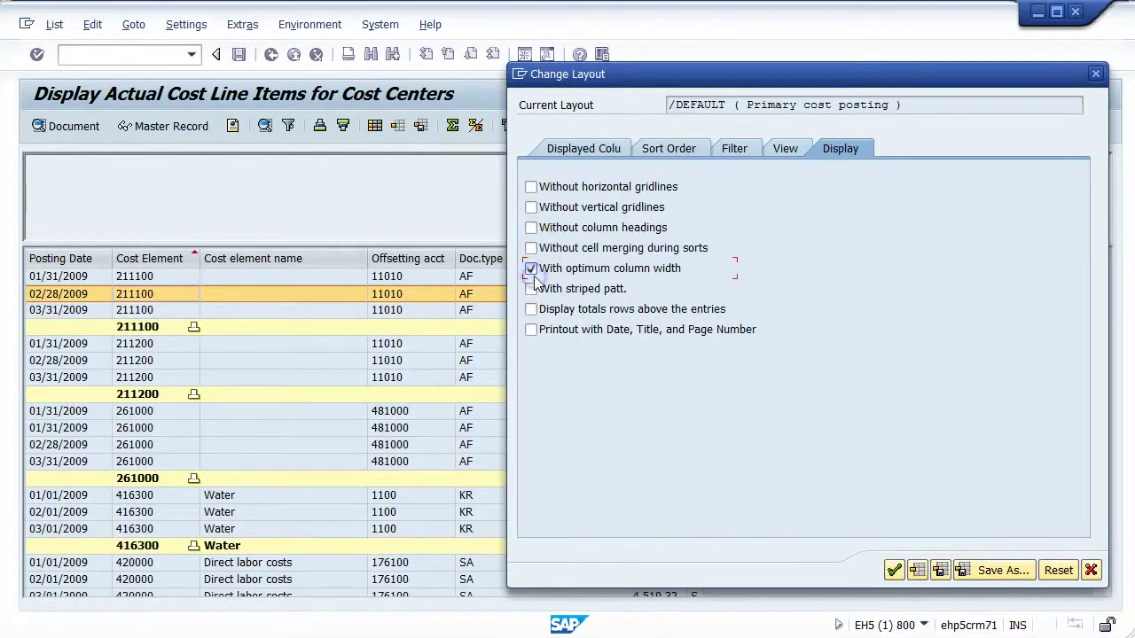
left_click(894, 570)
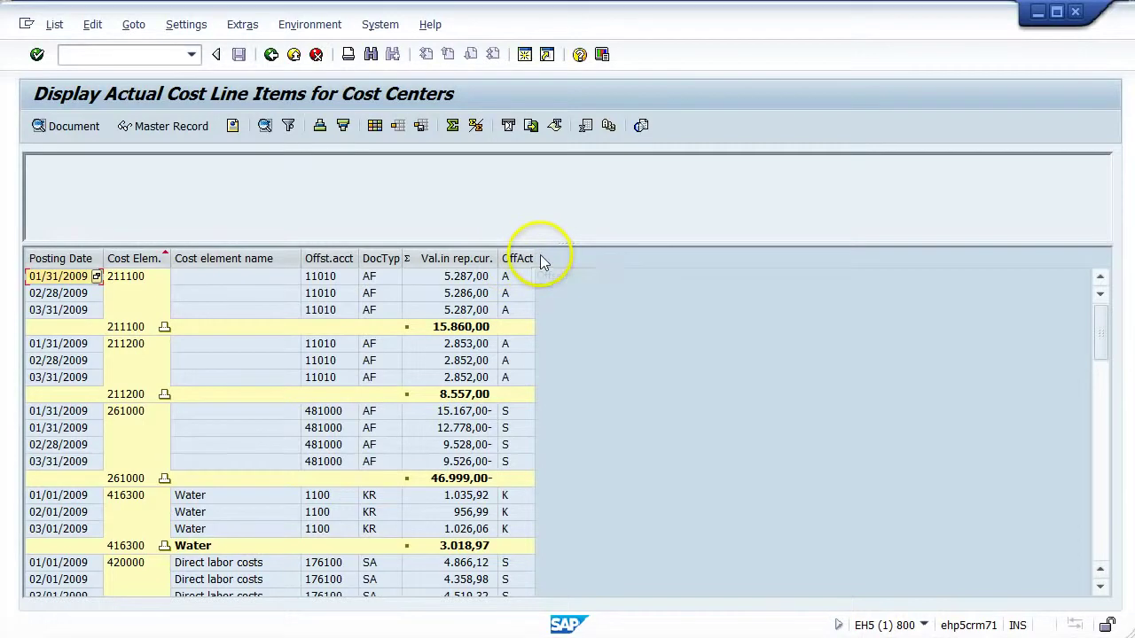
left_click(532, 256)
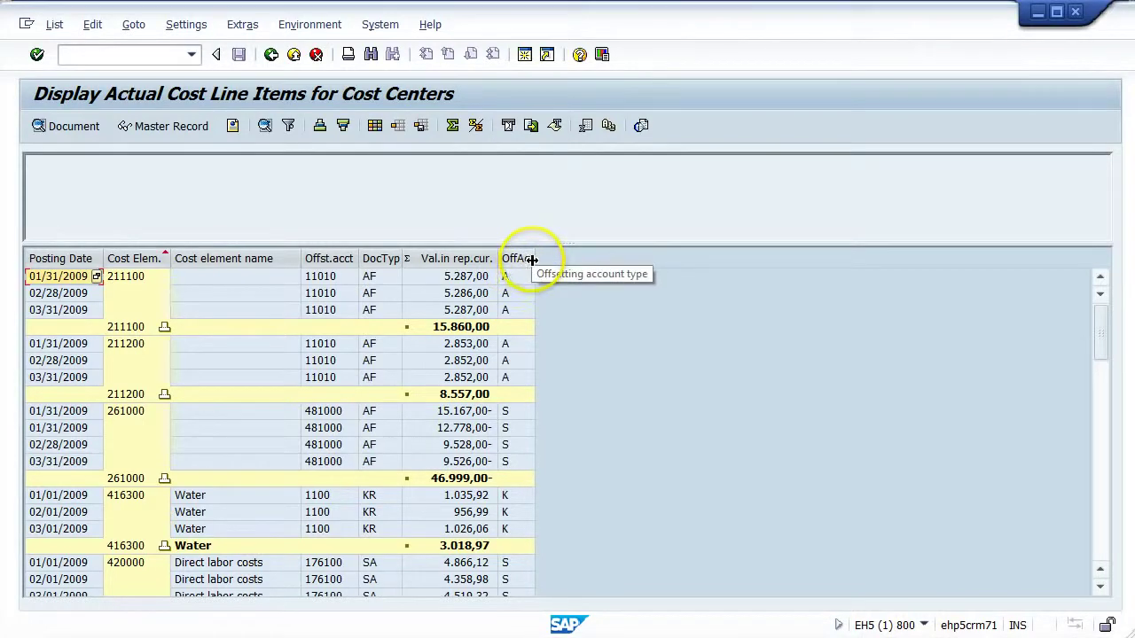
left_click_drag(533, 259, 630, 264)
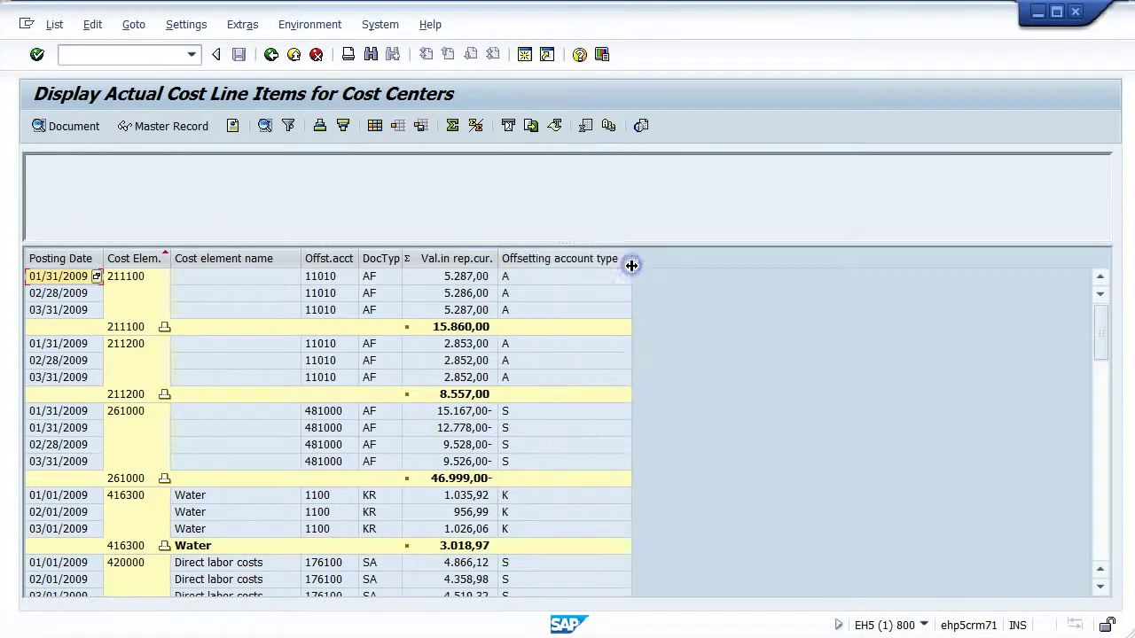
left_click(519, 241)
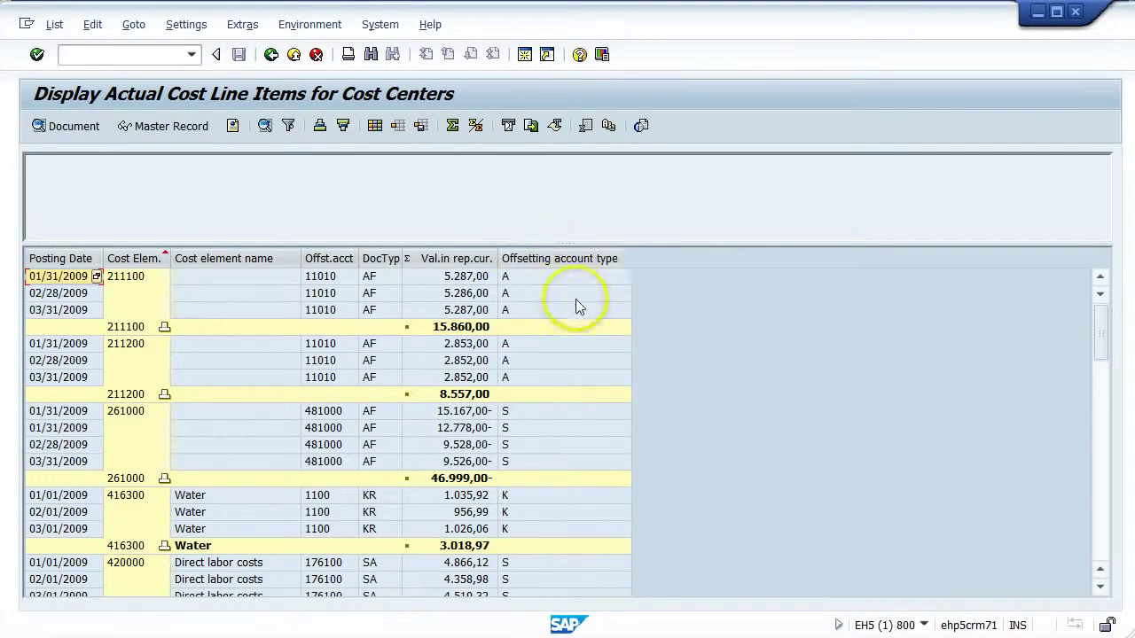
double_click(630, 254)
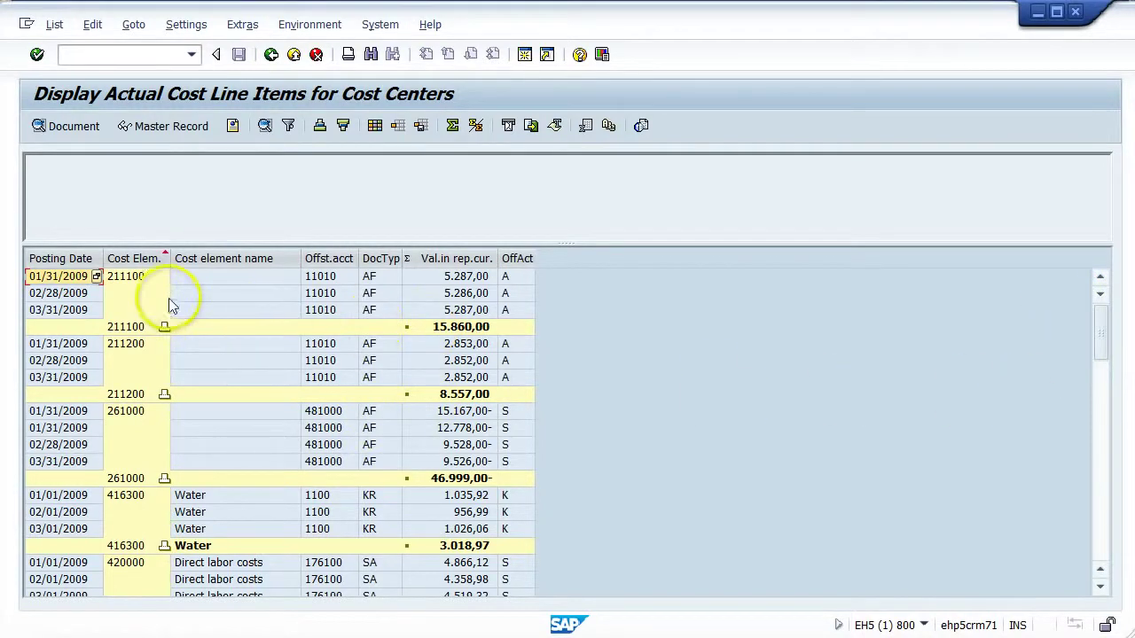
Move the Column Set columns Document Number through Document Header Text into the displayed columns and adopt.
left_click(376, 128)
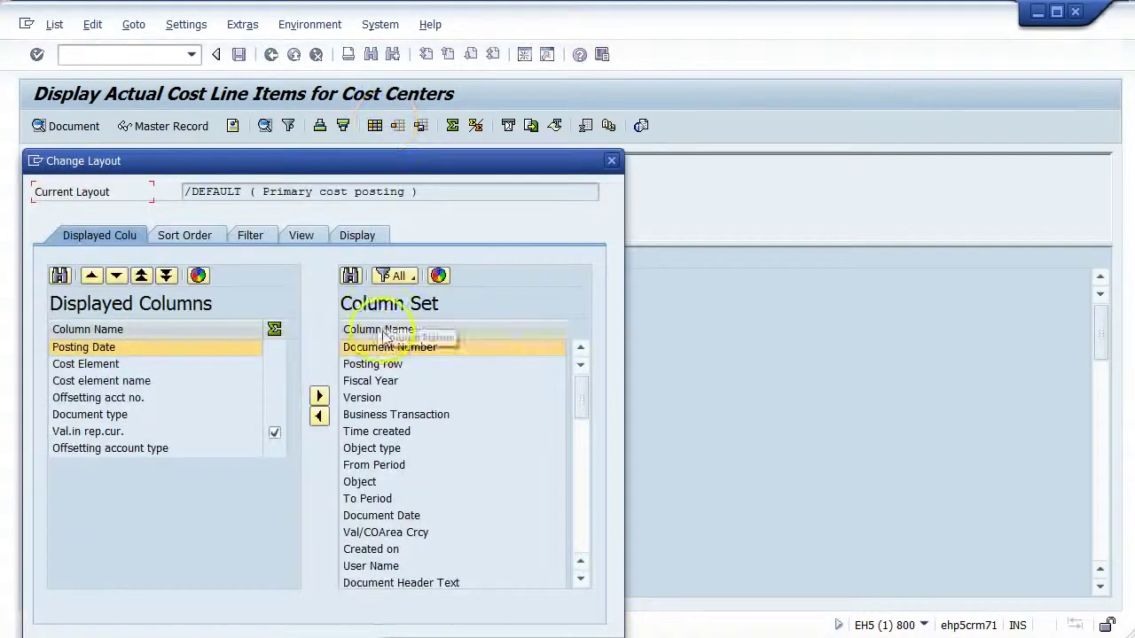
left_click(382, 348)
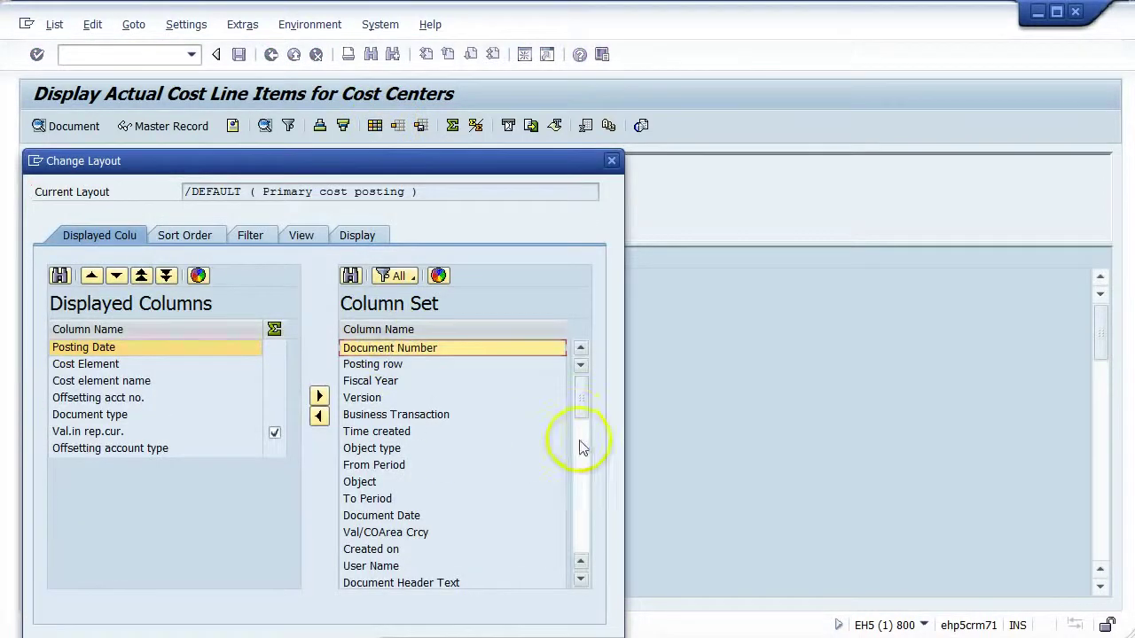
left_click(583, 404)
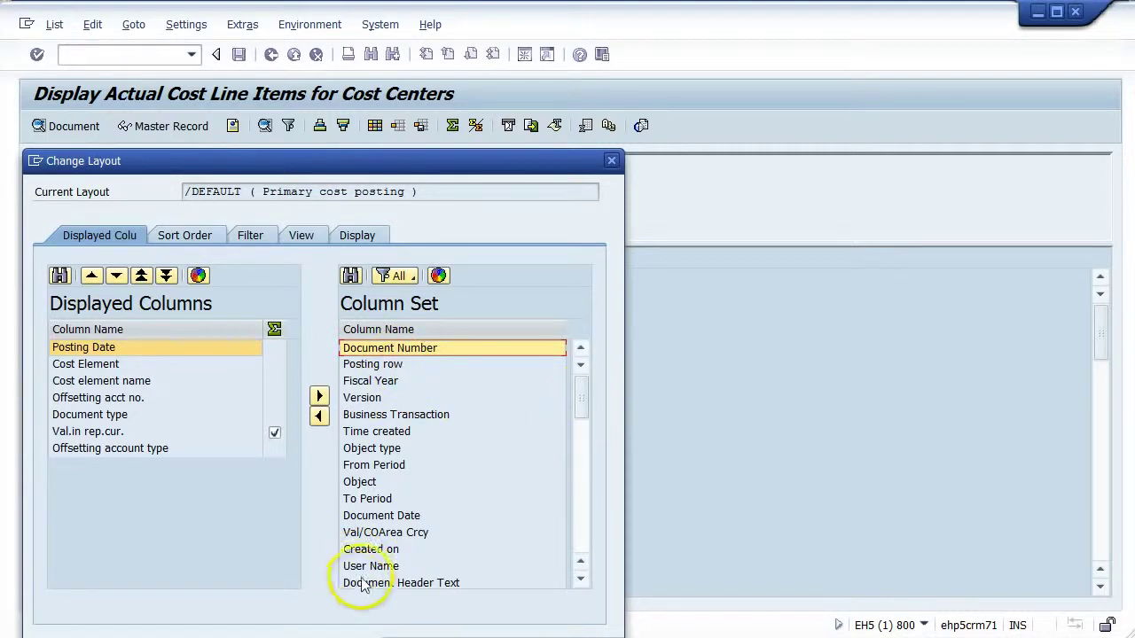
left_click(384, 351)
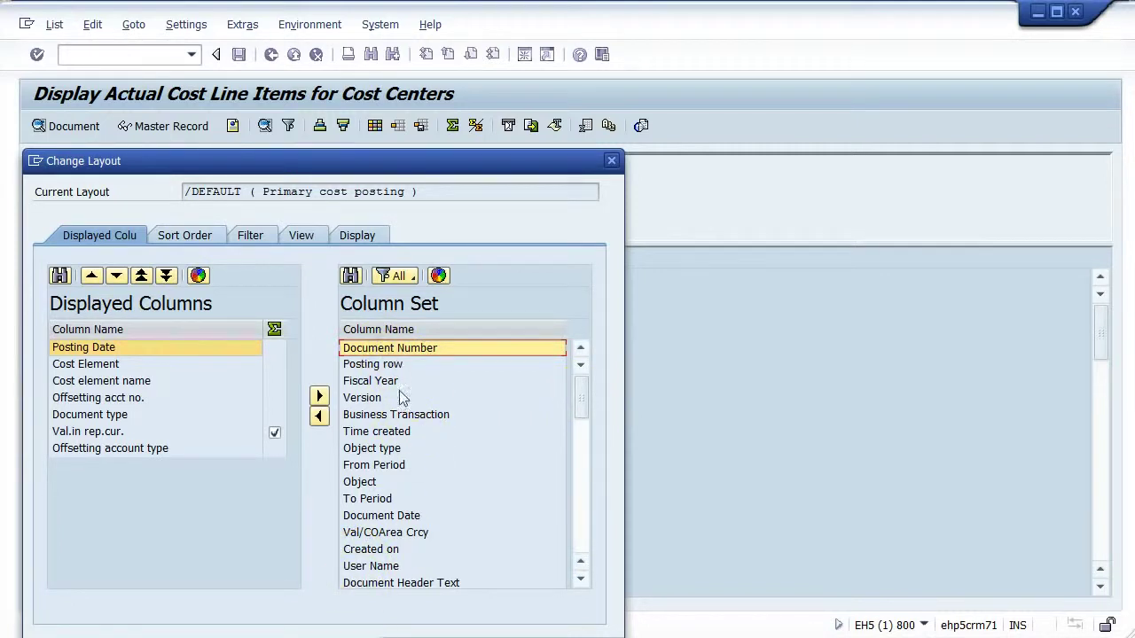
left_click(363, 584, "ctrl")
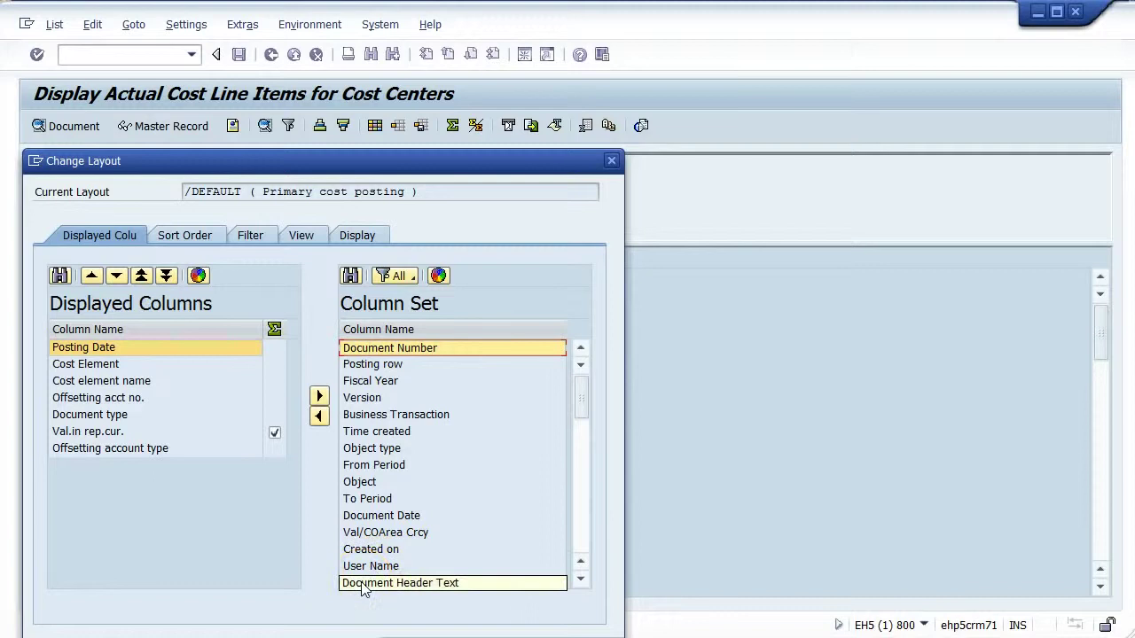
left_click(363, 584, "shift")
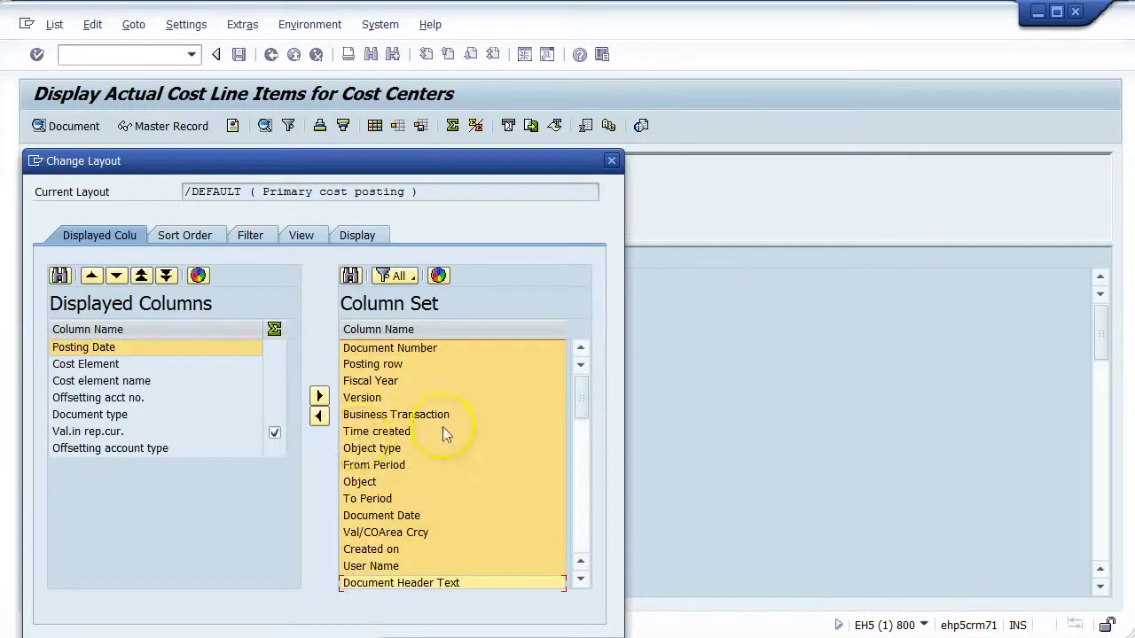
left_click(581, 486)
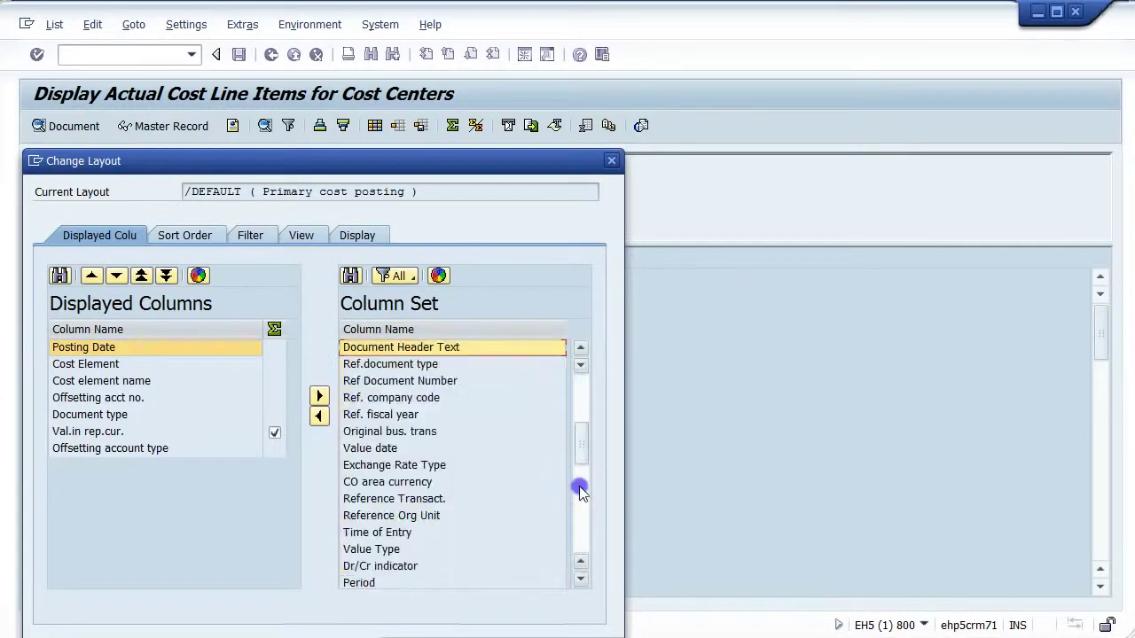
left_click(580, 388)
left_click(320, 416)
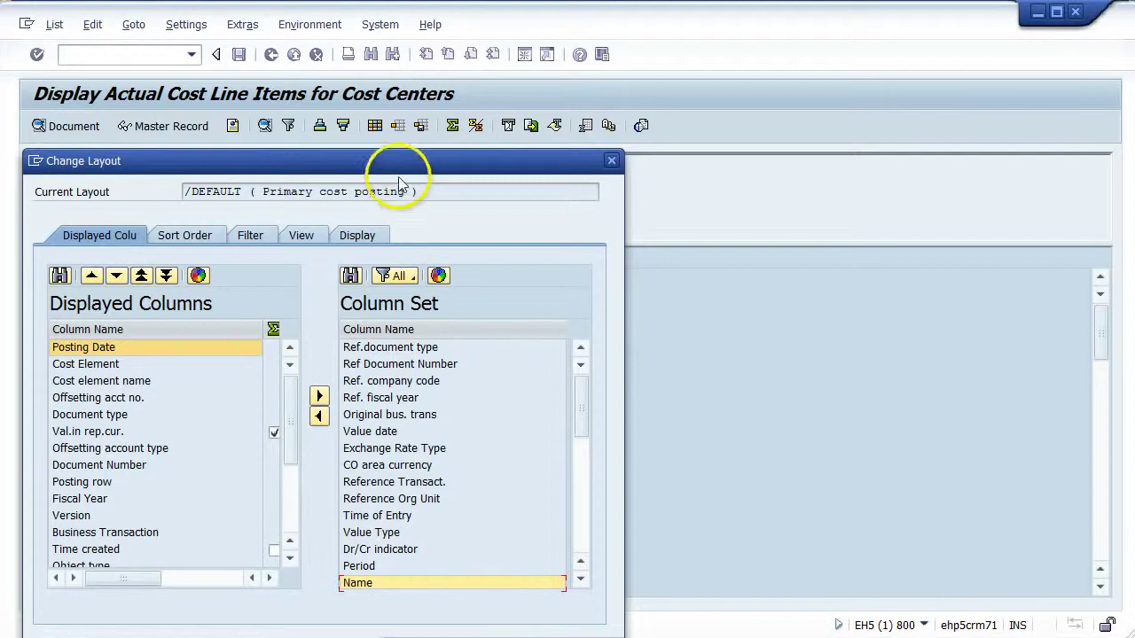
left_click_drag(399, 170, 530, 50)
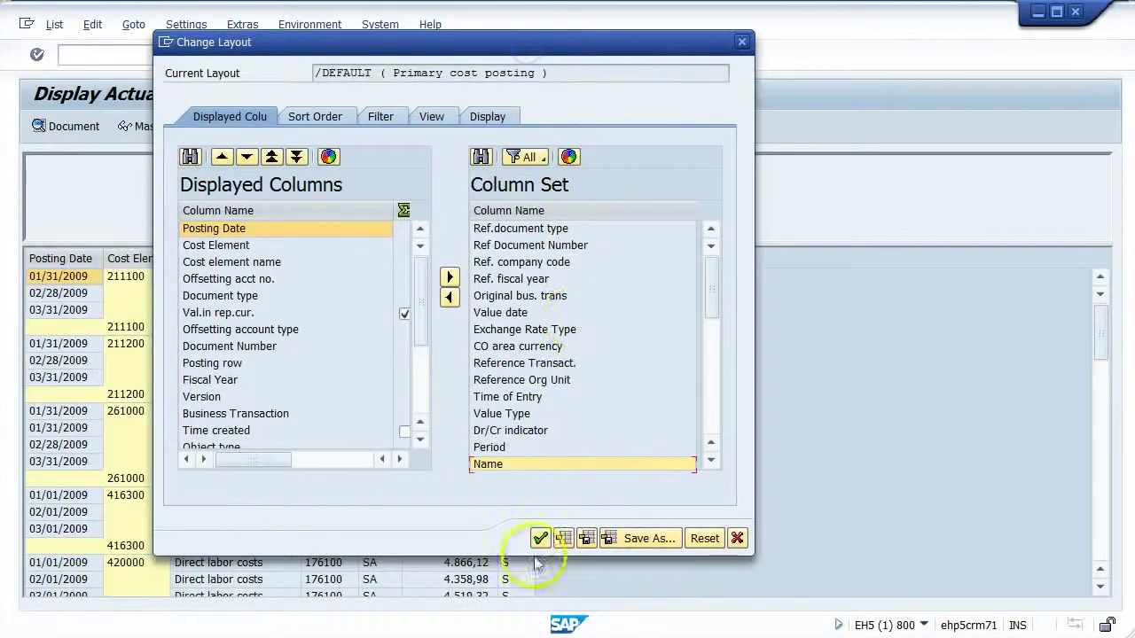
left_click(540, 539)
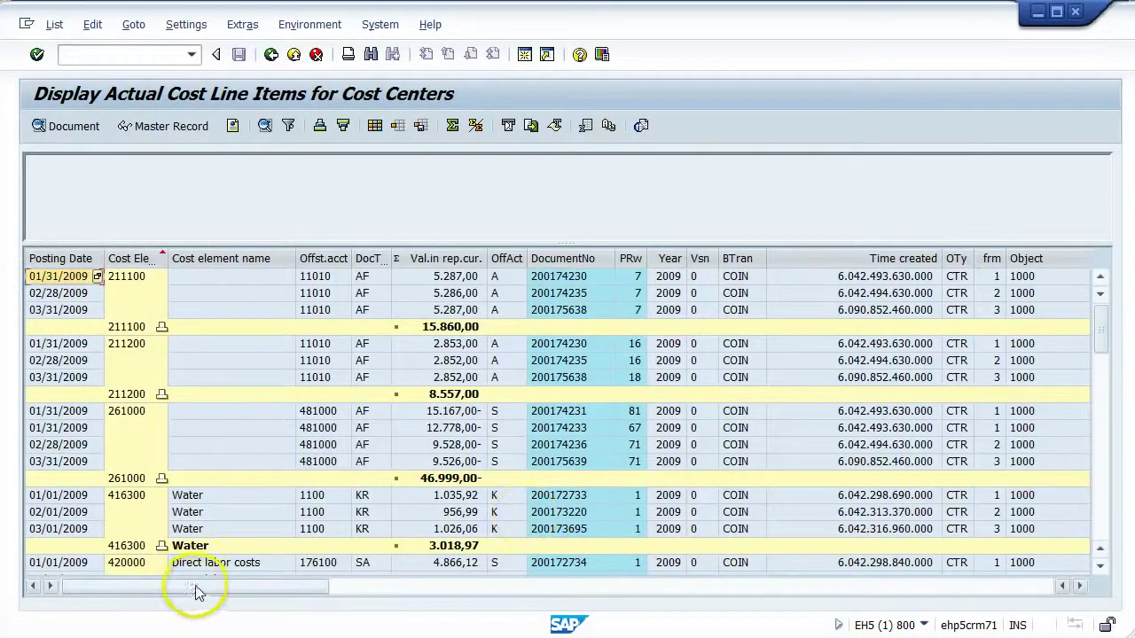
Narrow the Cost element name column until its heading shortens to CElem.name.
left_click_drag(191, 587, 847, 594)
left_click_drag(847, 592, 19, 610)
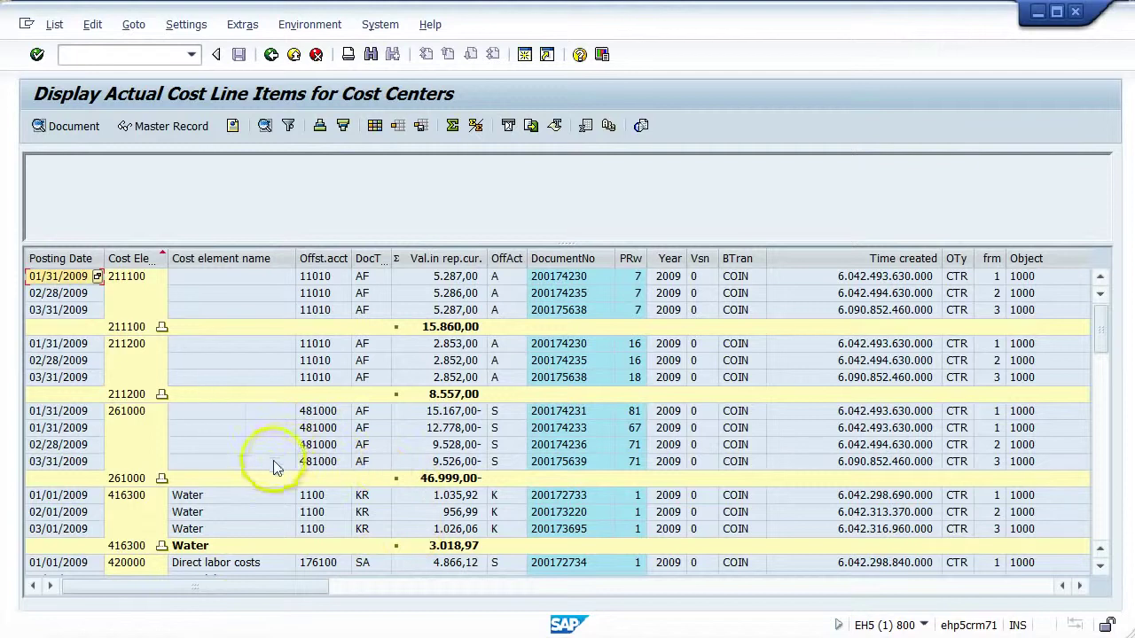
scroll(283, 464, "down", 4)
scroll(283, 470, "down", 2)
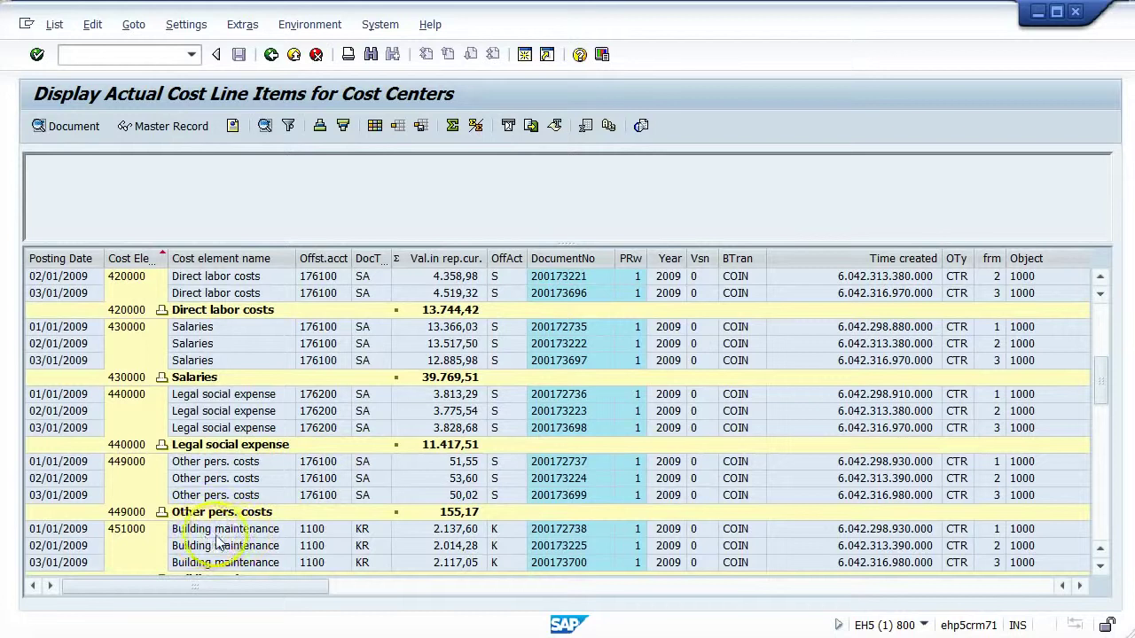
scroll(248, 532, "down", 2)
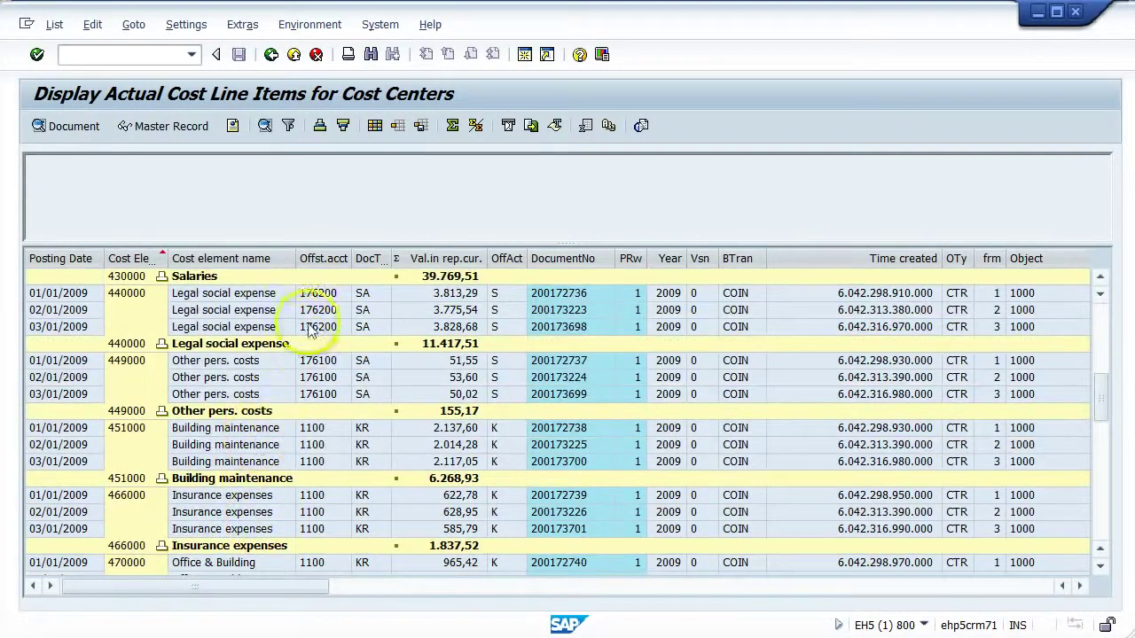
left_click_drag(297, 258, 253, 260)
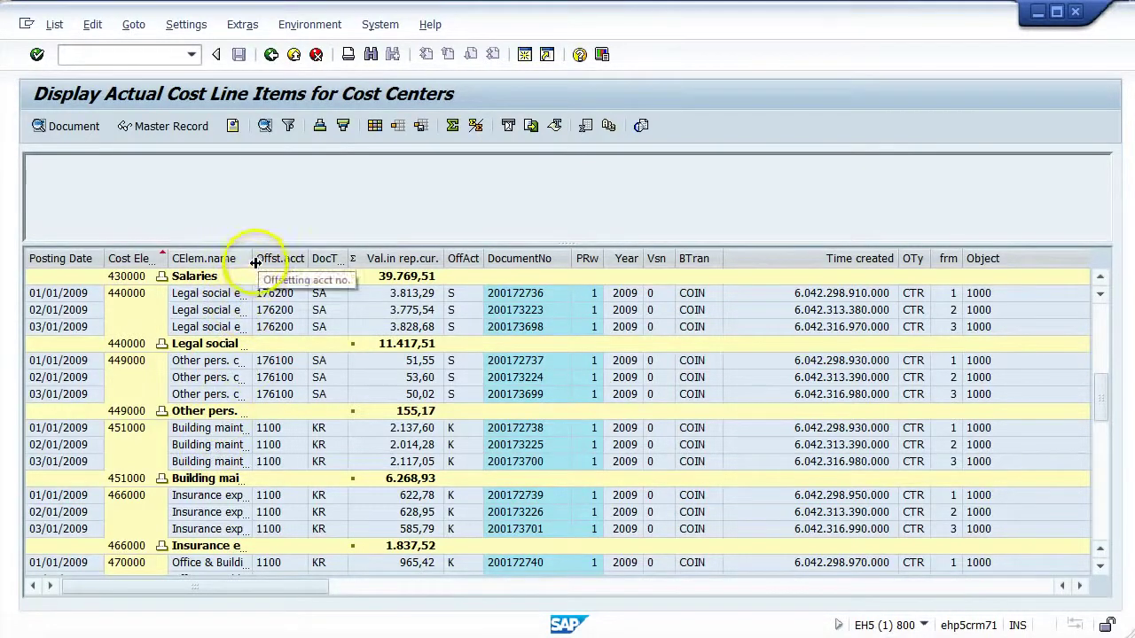
mouse_move(255, 258)
left_mouse_down()
mouse_move(303, 265)
mouse_move(240, 262)
left_mouse_up()
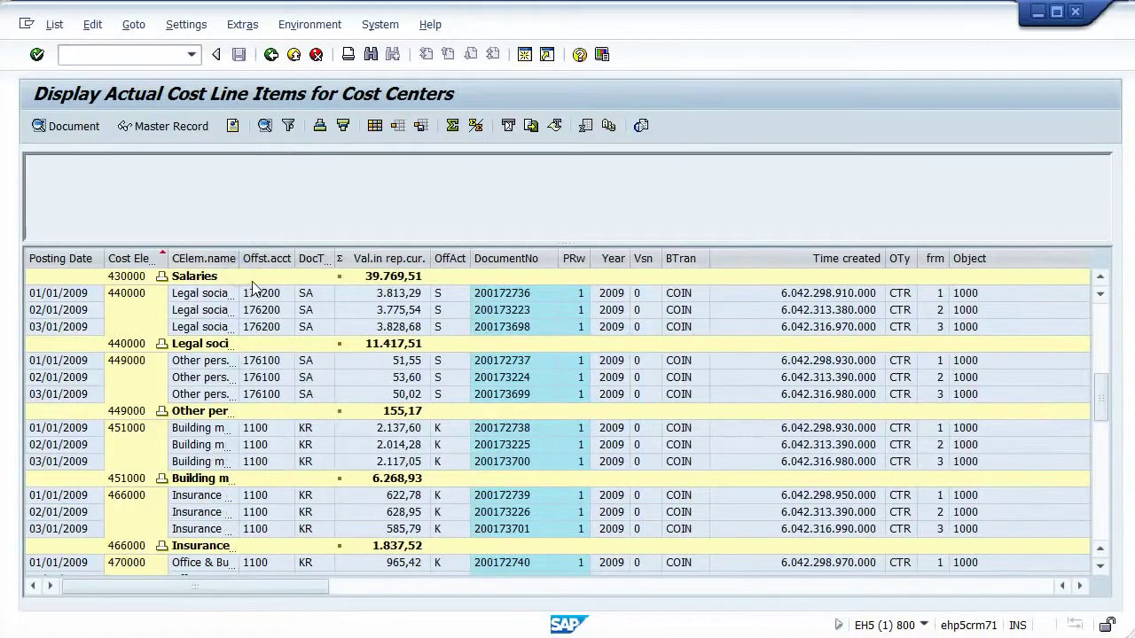
left_click(377, 130)
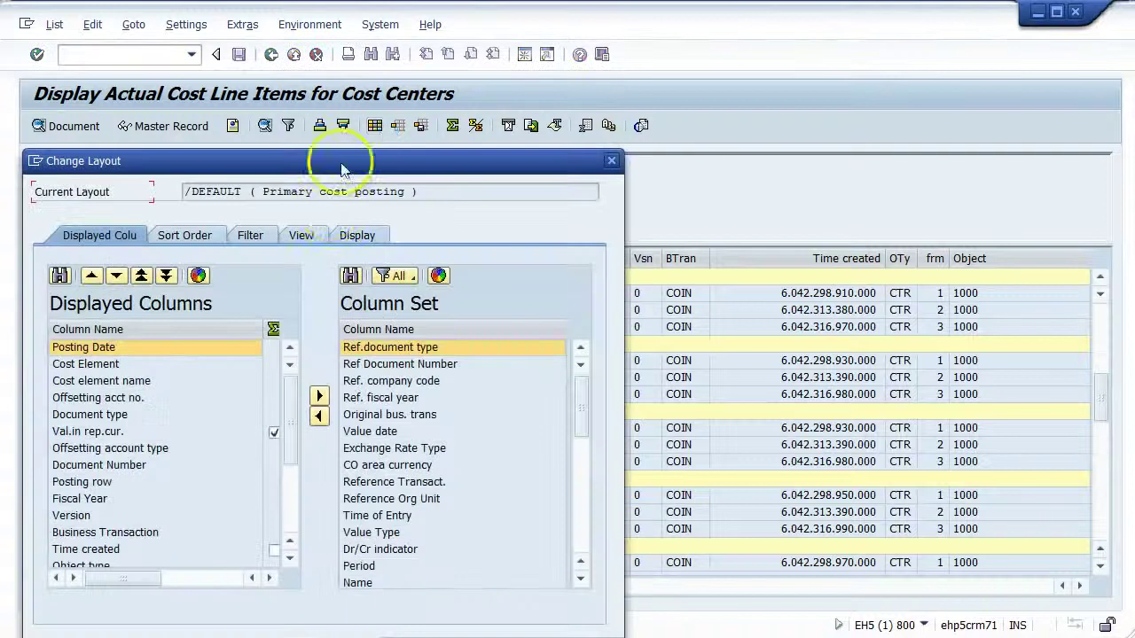
left_click(348, 235)
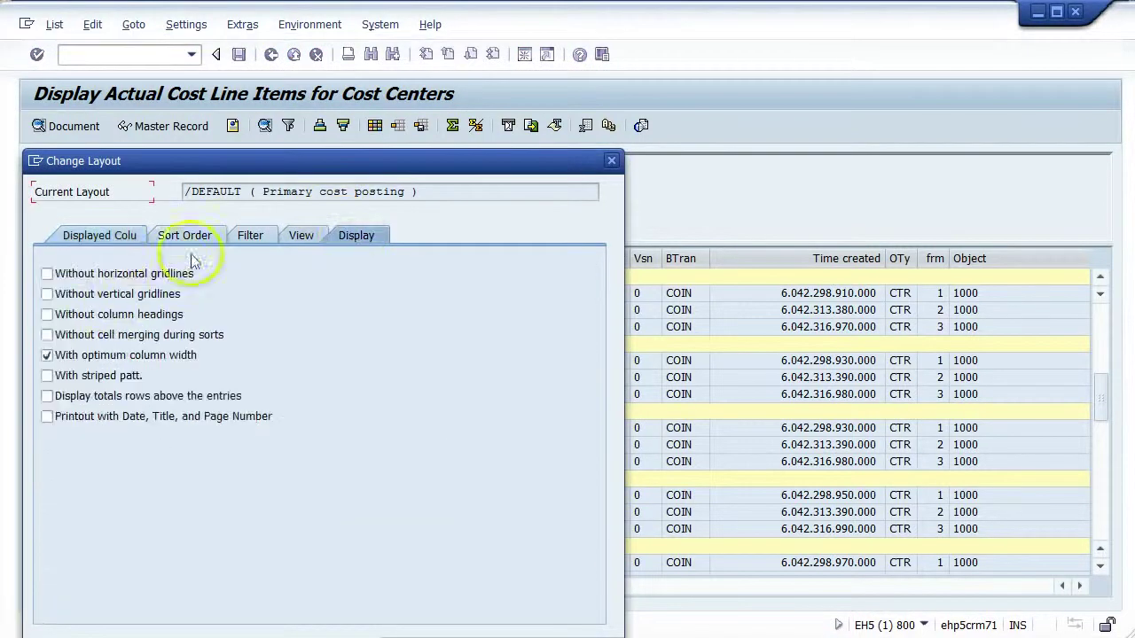
left_click(46, 356)
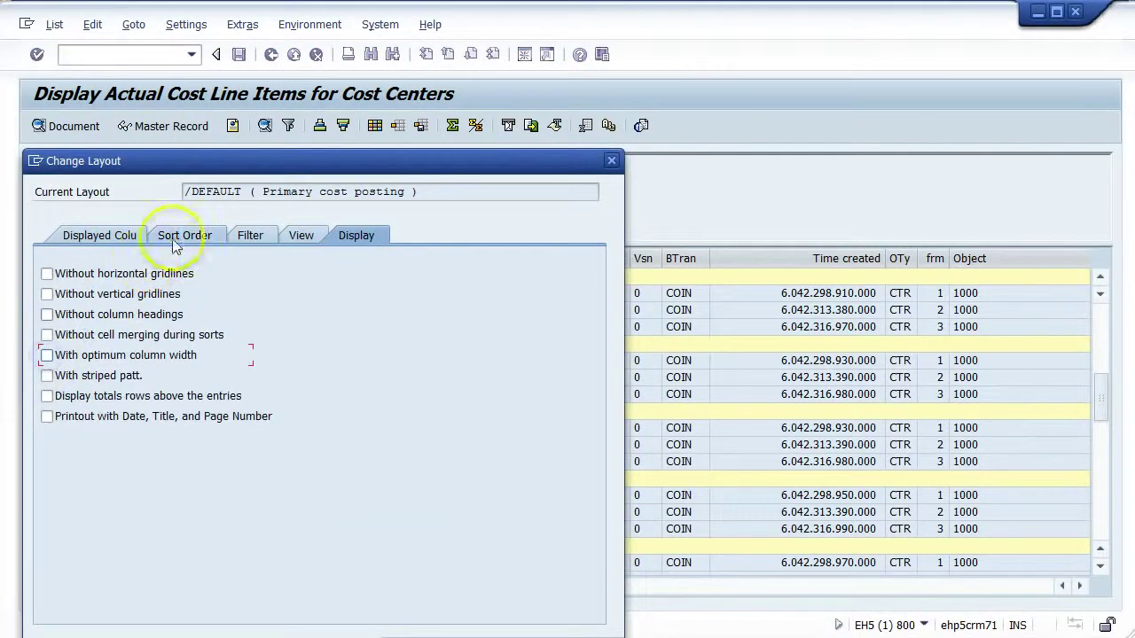
left_click_drag(234, 163, 317, 88)
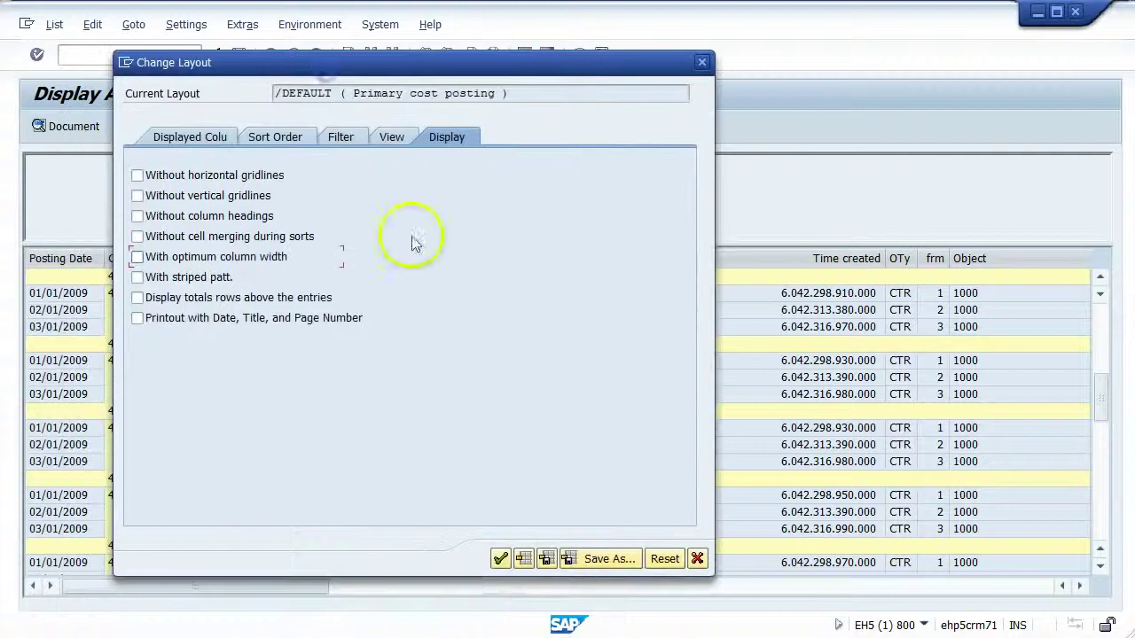
left_click(500, 558)
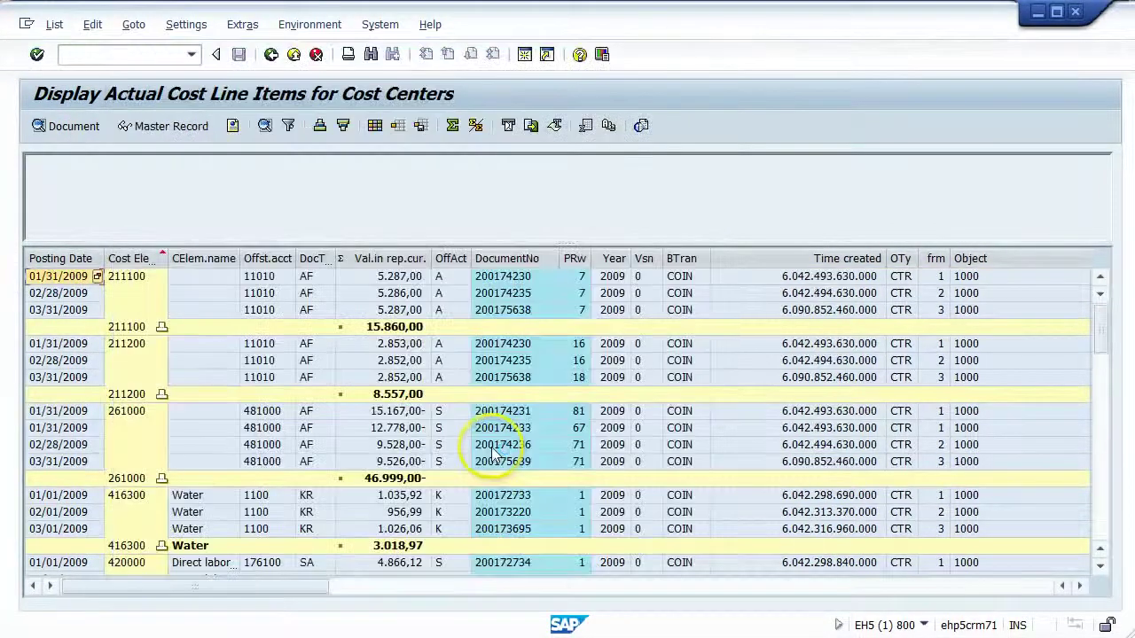
scroll(444, 381, "down", 3)
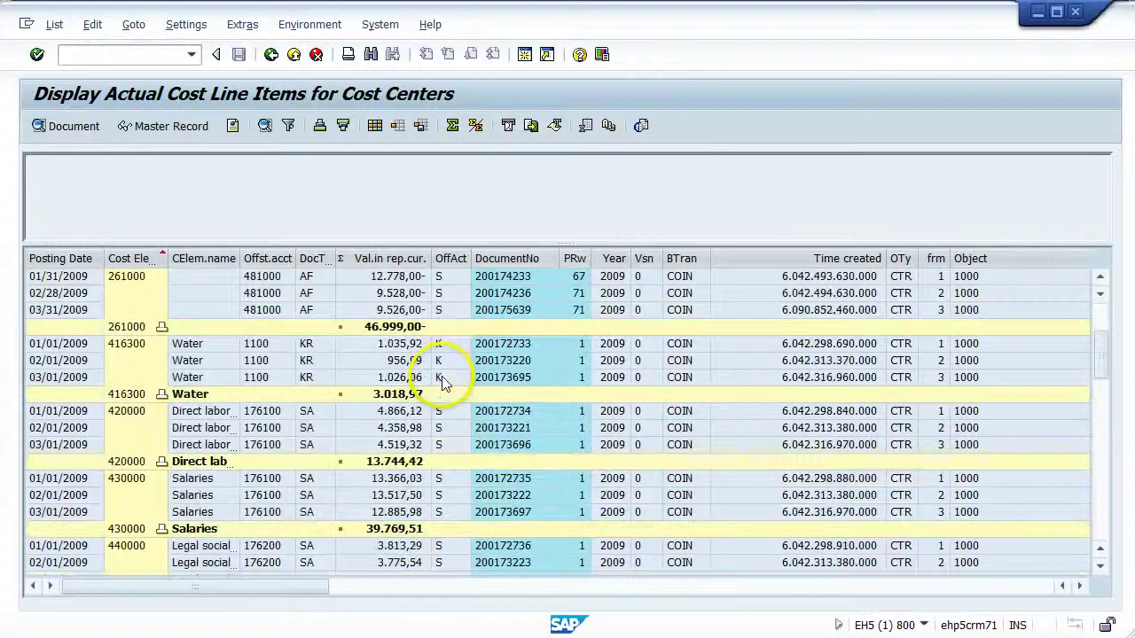
scroll(442, 378, "down", 2)
scroll(442, 378, "down", 2)
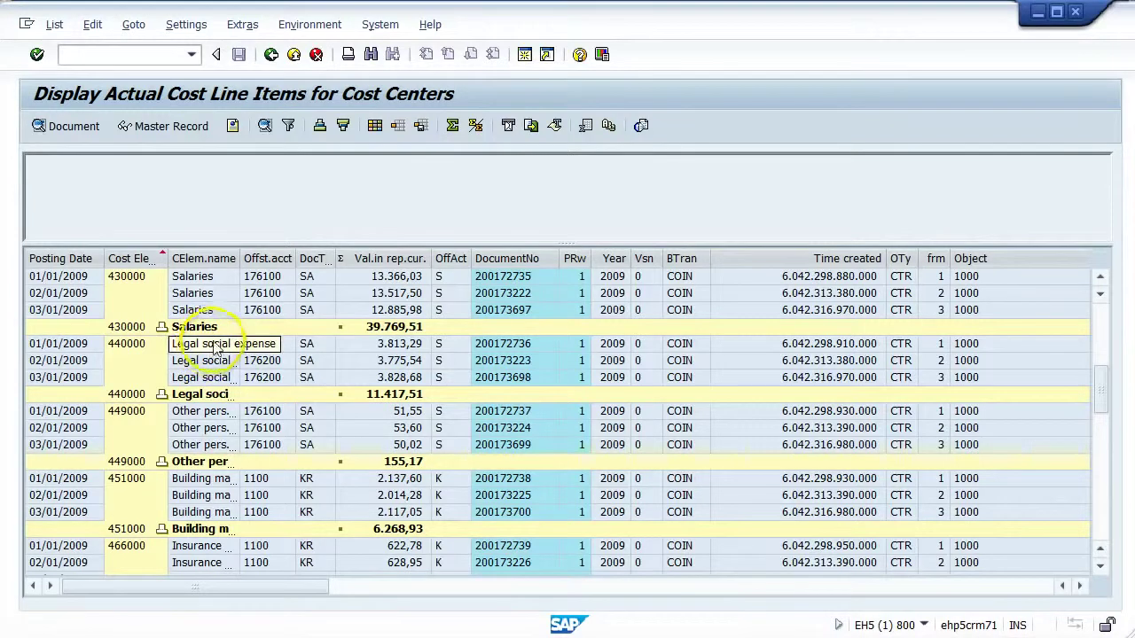
Tick 'With optimum column width' on the layout's Display tab and adopt.
left_click(375, 125)
left_click(422, 189)
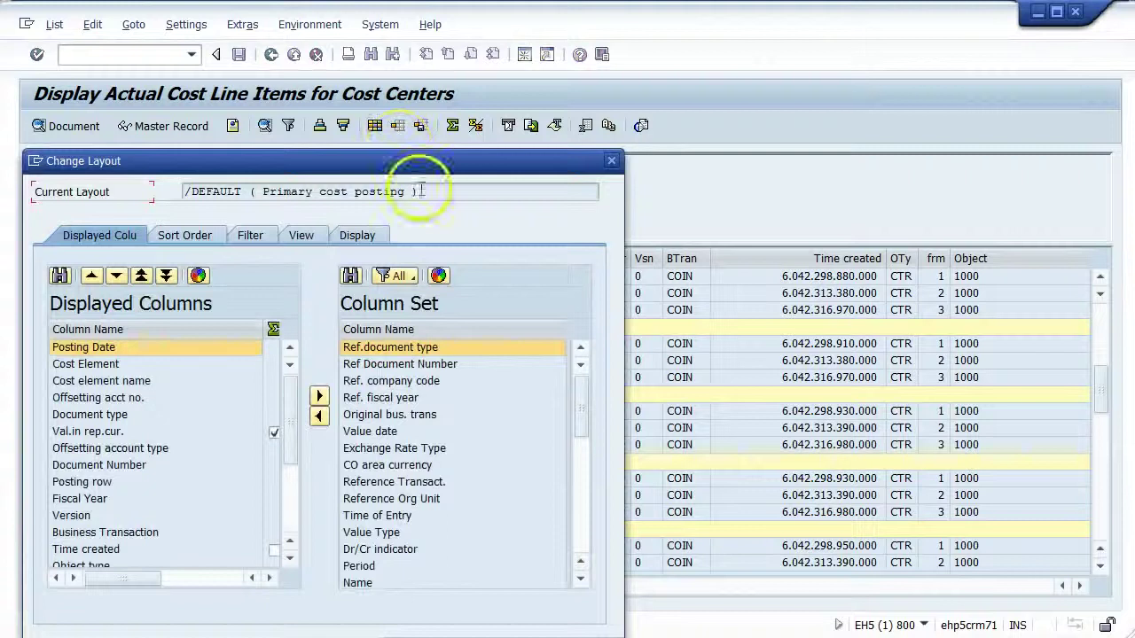
left_click(377, 235)
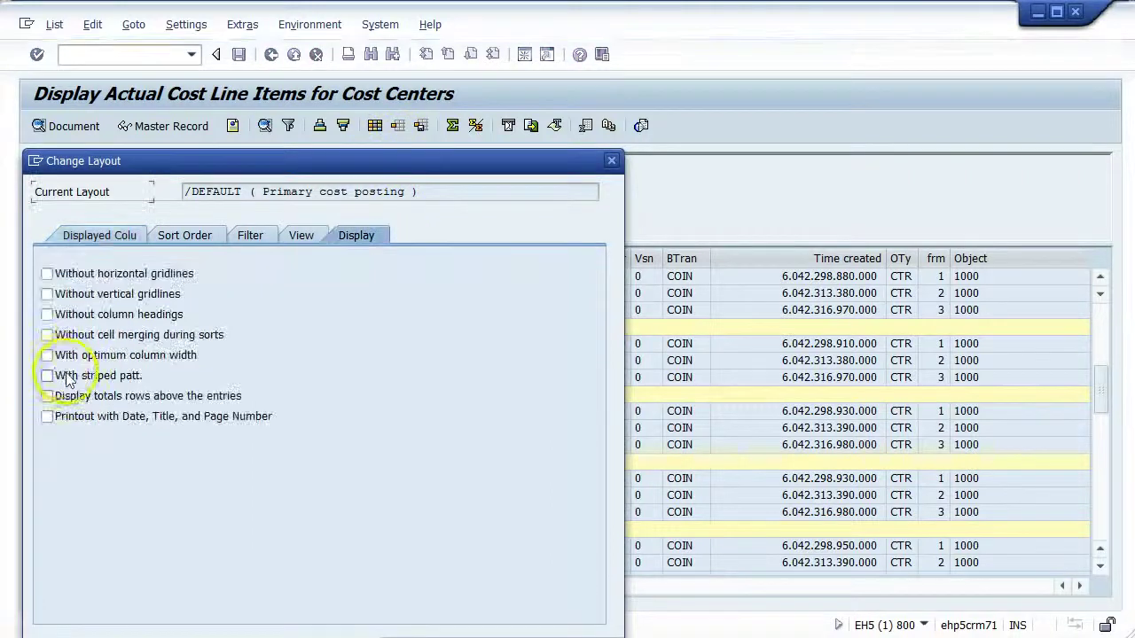
left_click(49, 355)
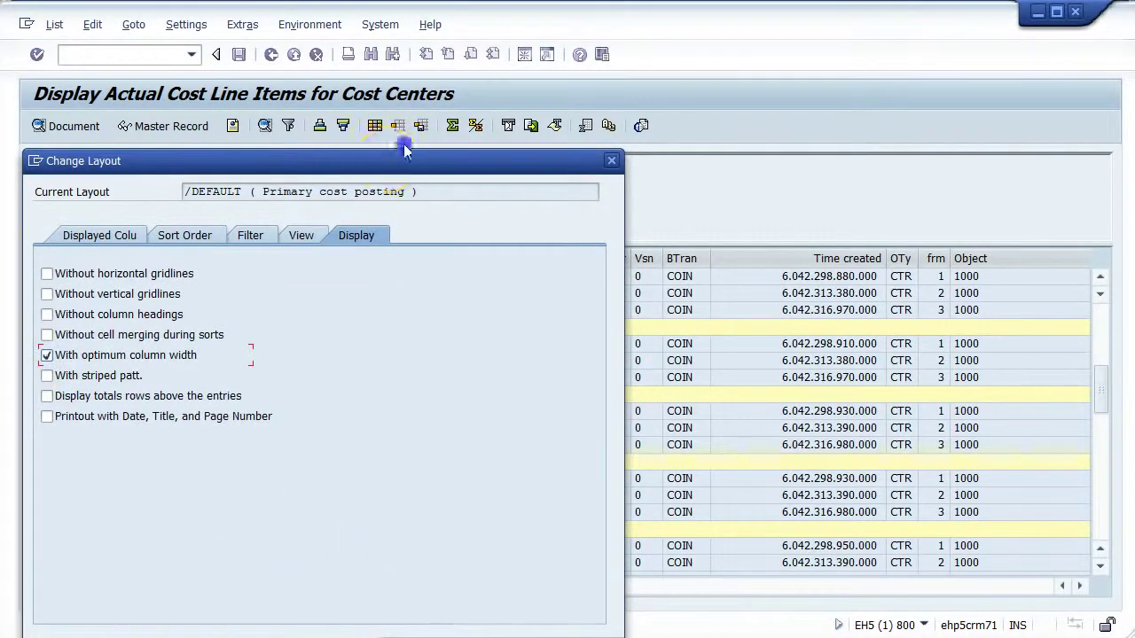
left_click_drag(388, 166, 521, 71)
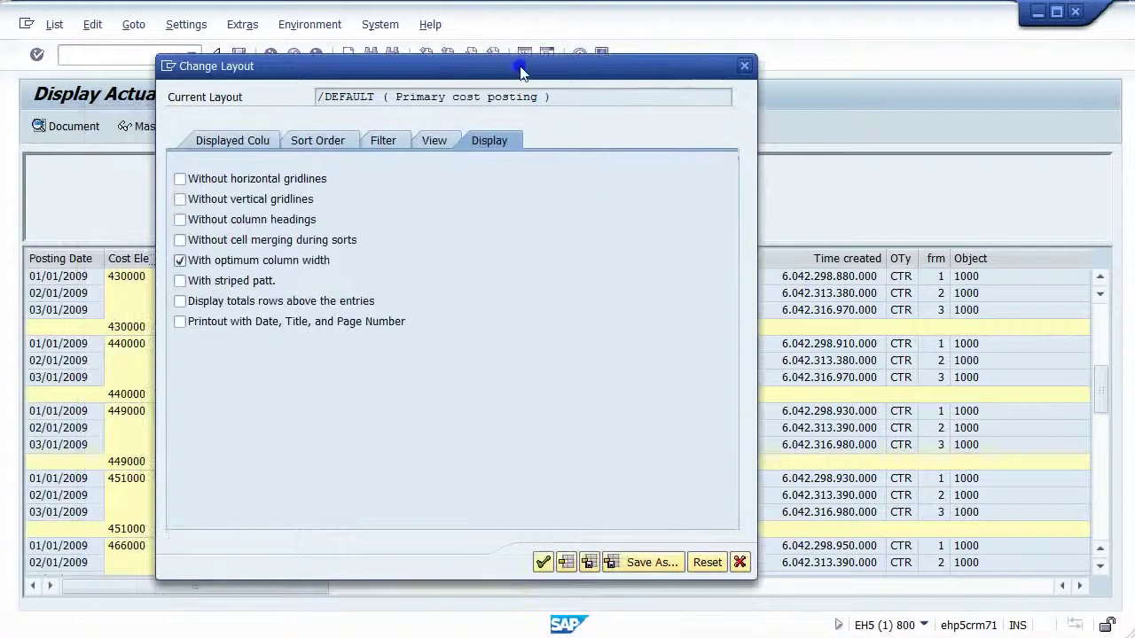
left_click(545, 560)
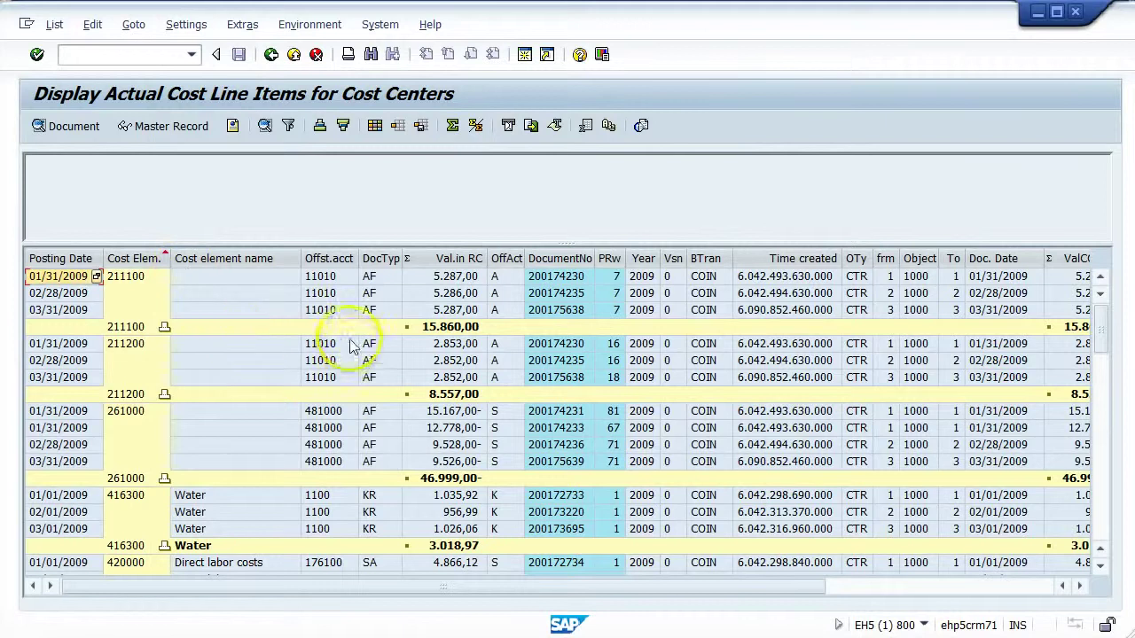
Narrow the Cost element name column to the Cost elem.name heading.
scroll(351, 339, "down", 1)
scroll(376, 334, "down", 4)
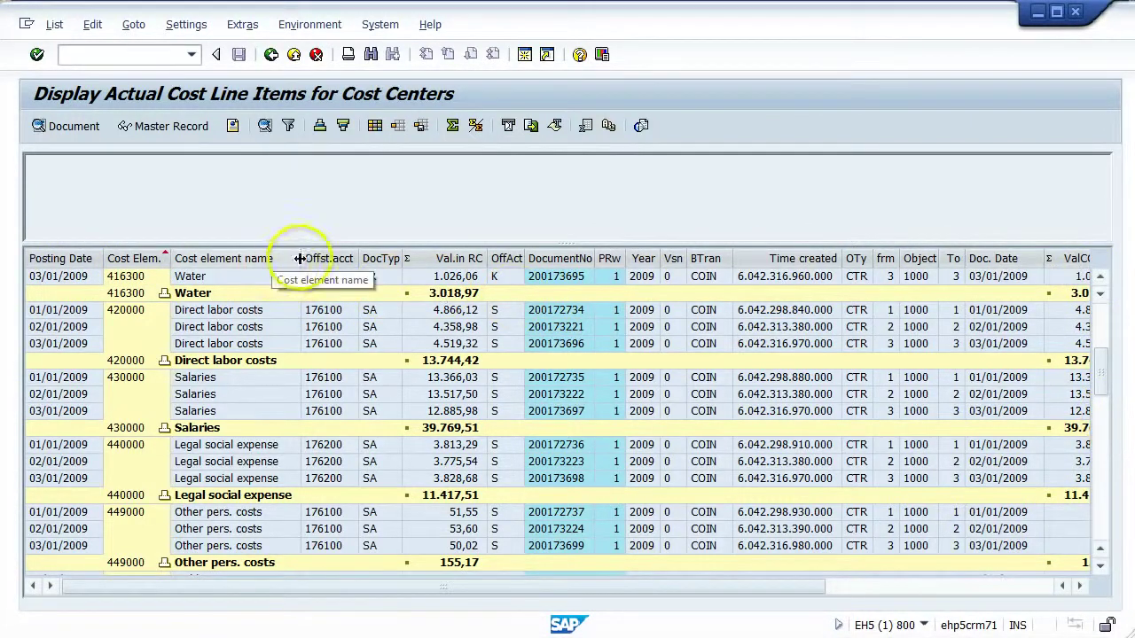
left_click_drag(299, 258, 265, 259)
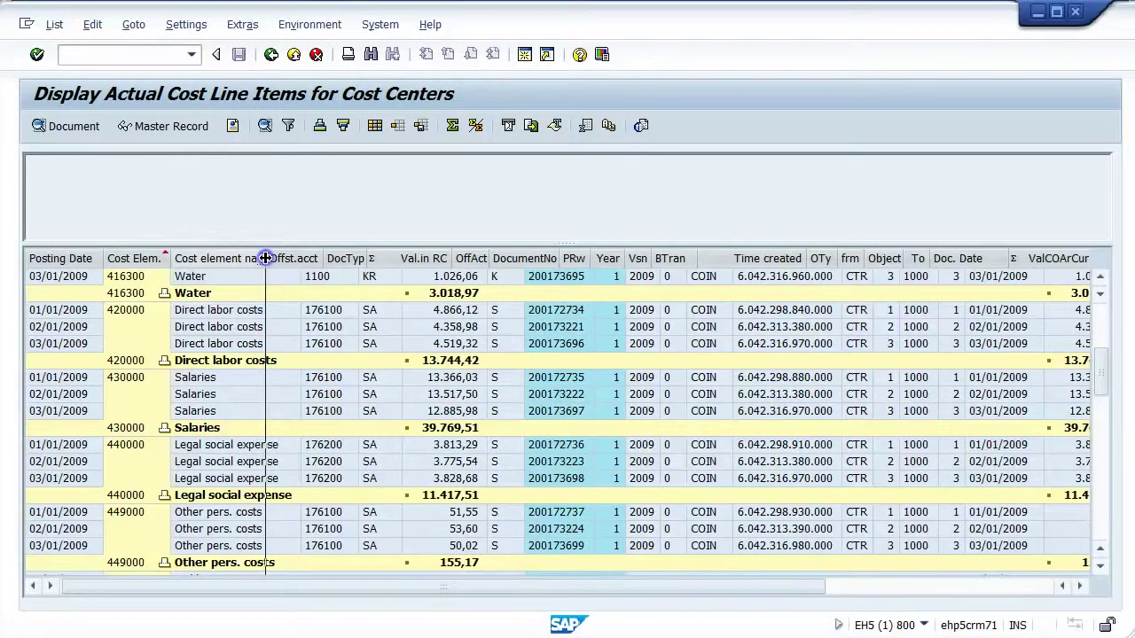
left_click_drag(265, 258, 266, 259)
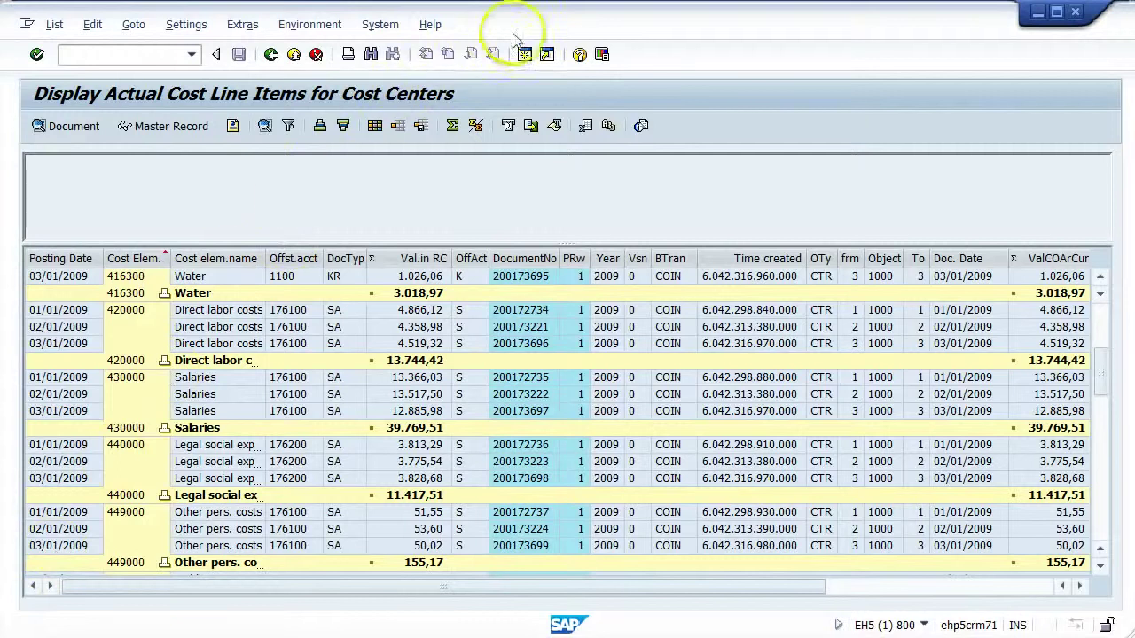
Tick 'With striped patt.' on the layout's Display tab and adopt for striped rows.
left_click(375, 126)
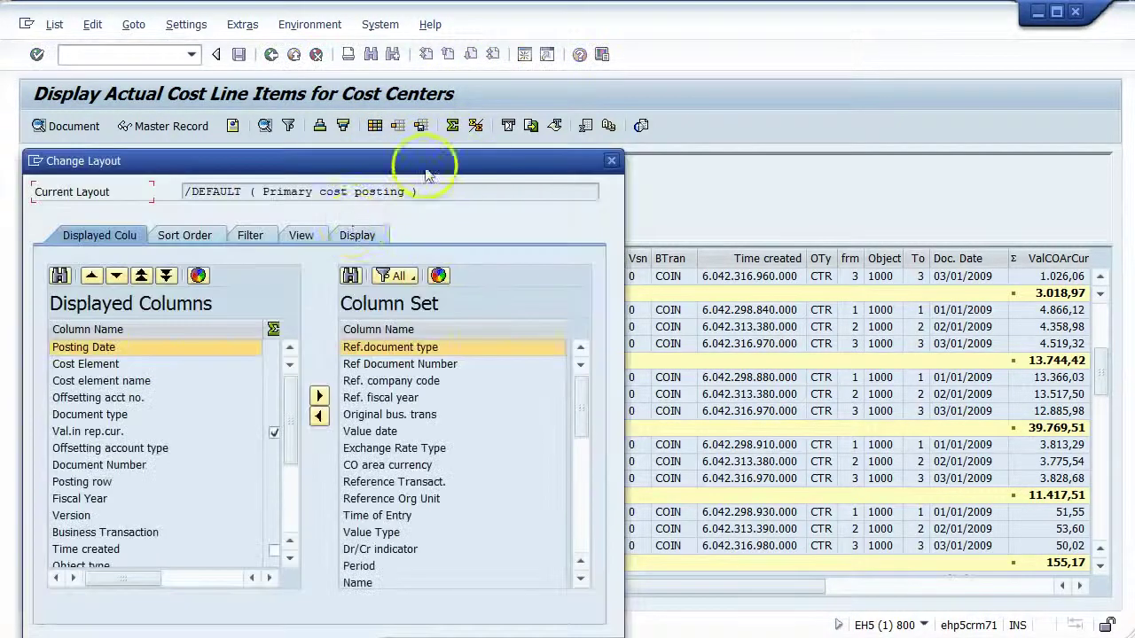
left_click(356, 235)
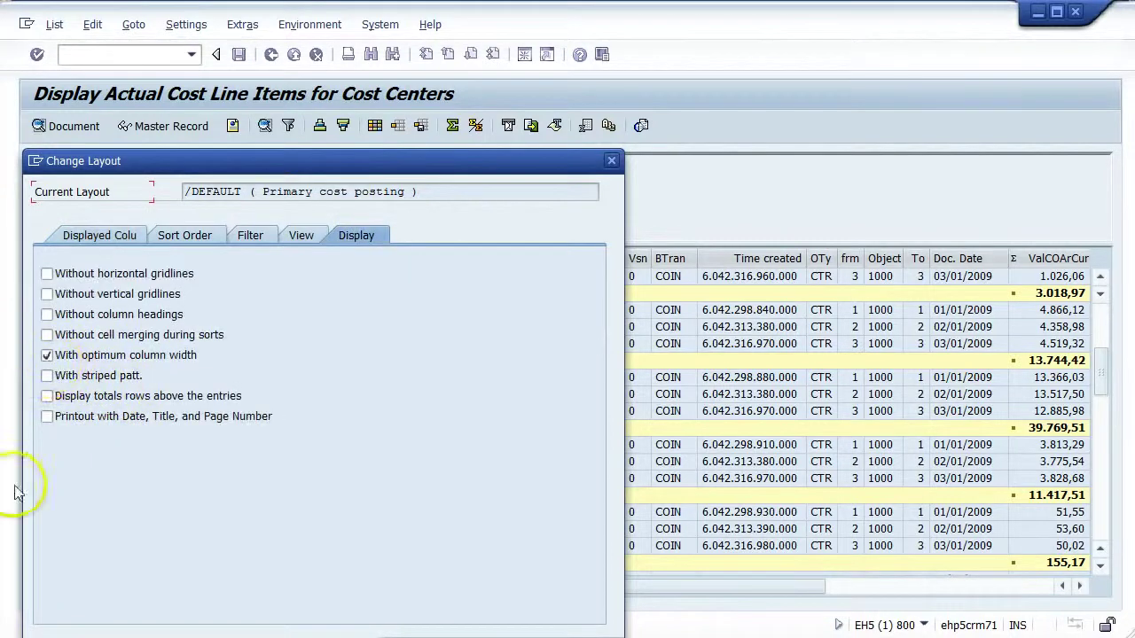
left_click_drag(194, 167, 572, 69)
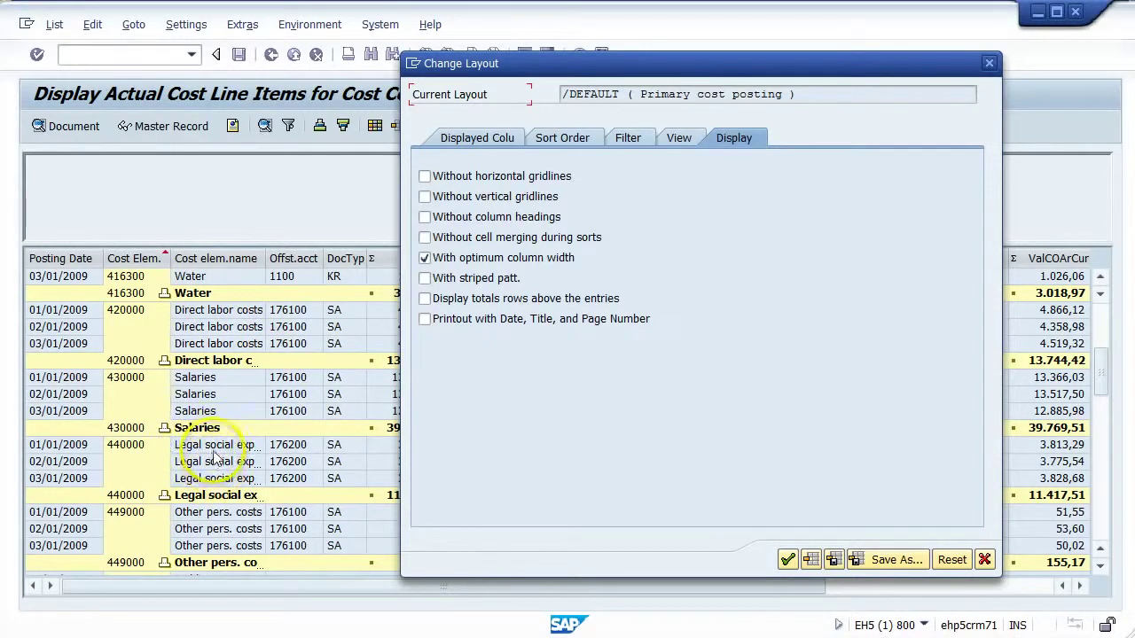
left_click(425, 279)
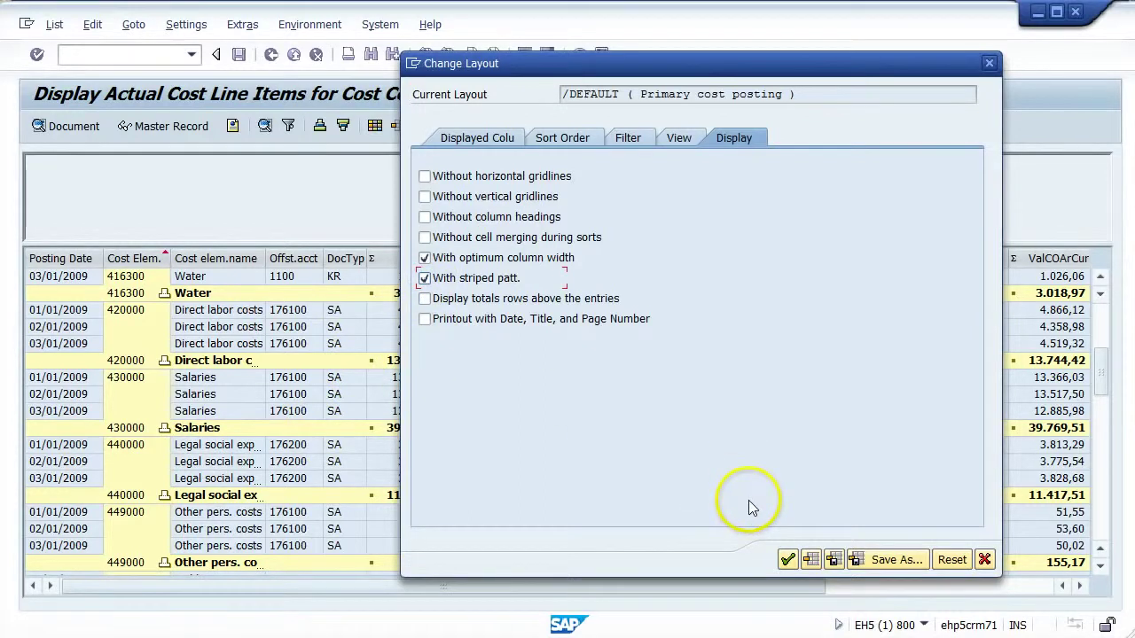
left_click(788, 559)
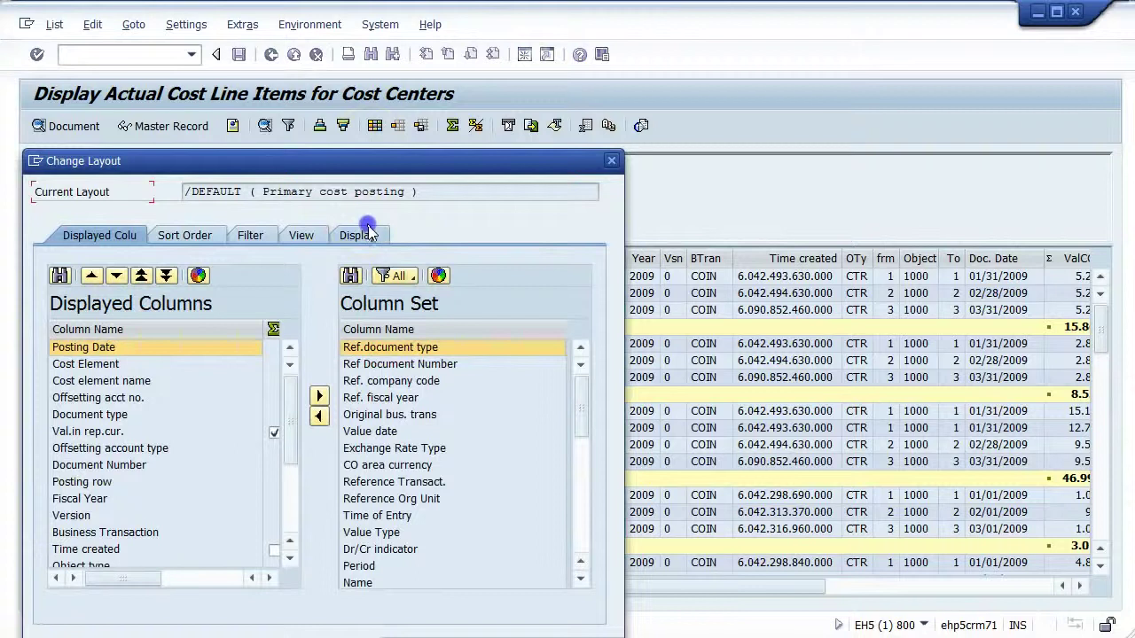
Show totals rows above their entries, grand total 147.967,31 on top, and select the 211100 subtotal row.
left_click(364, 237)
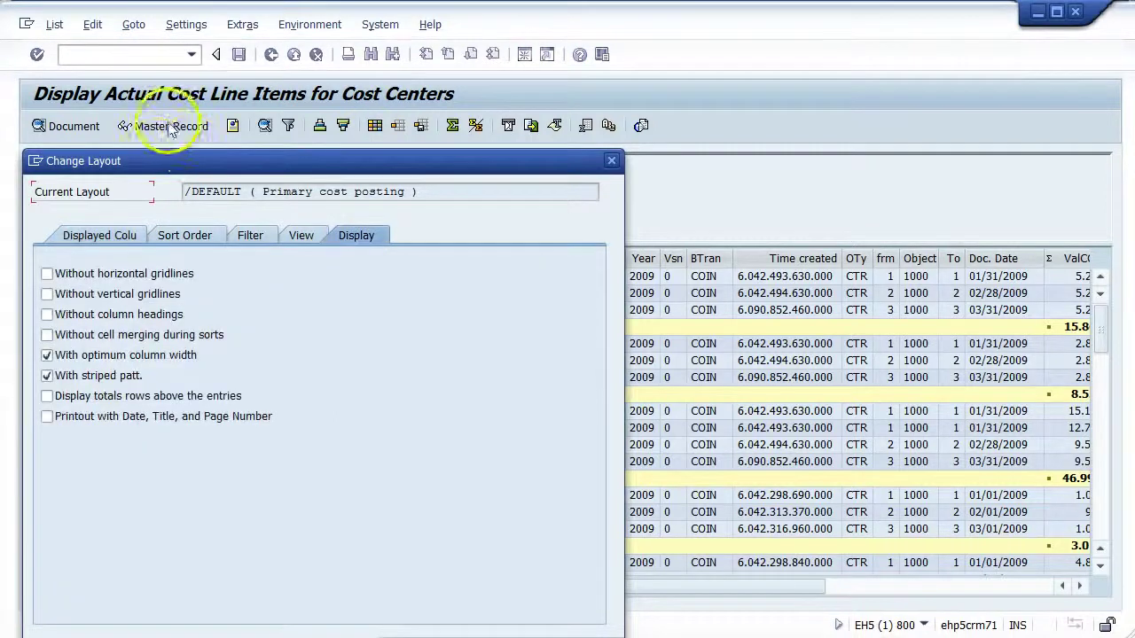
left_click_drag(156, 160, 382, 78)
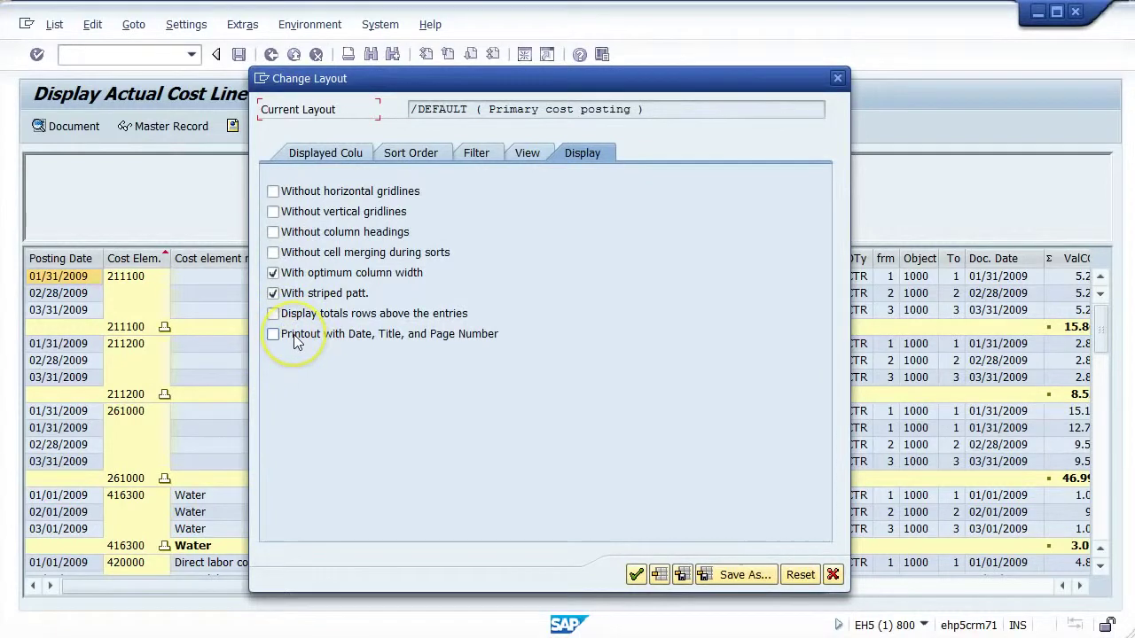
left_click_drag(420, 84, 616, 80)
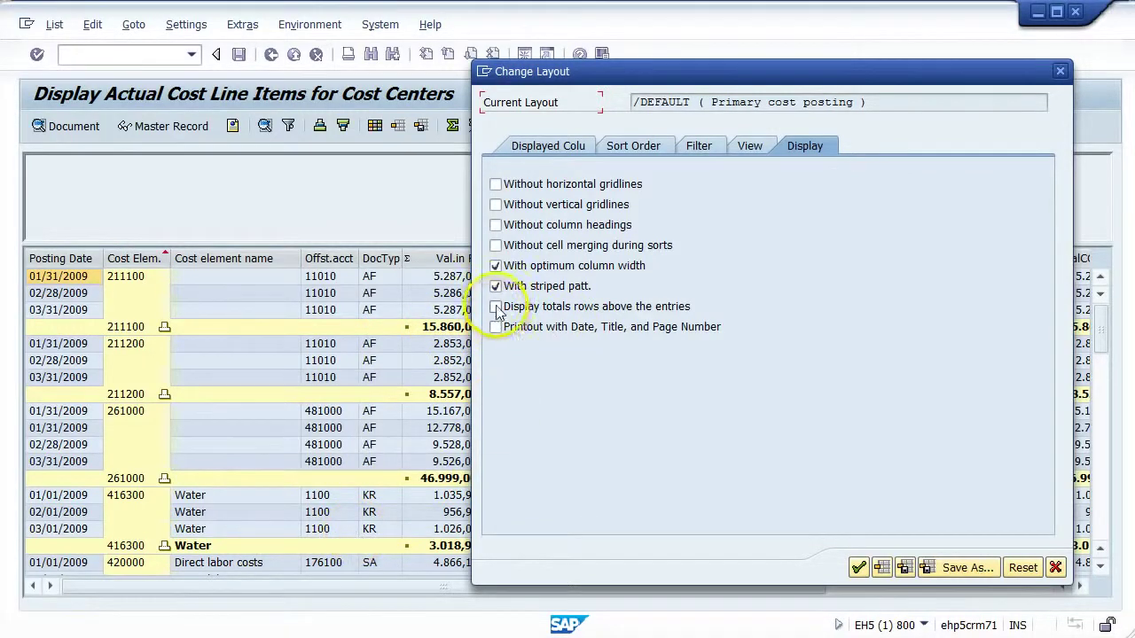
left_click(859, 567)
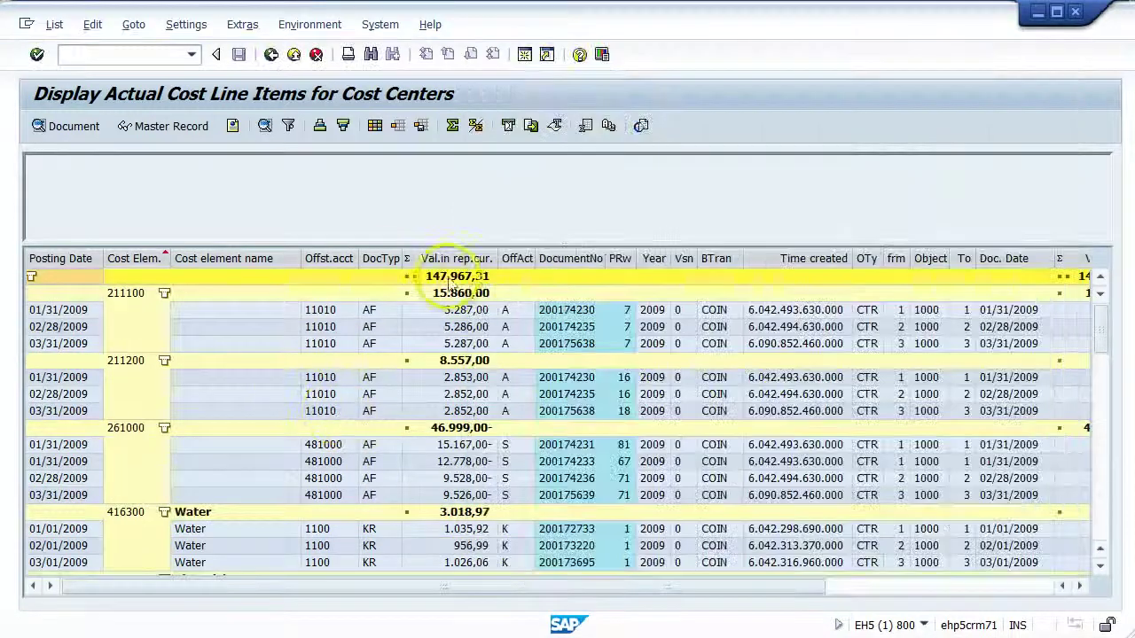
left_click(370, 295)
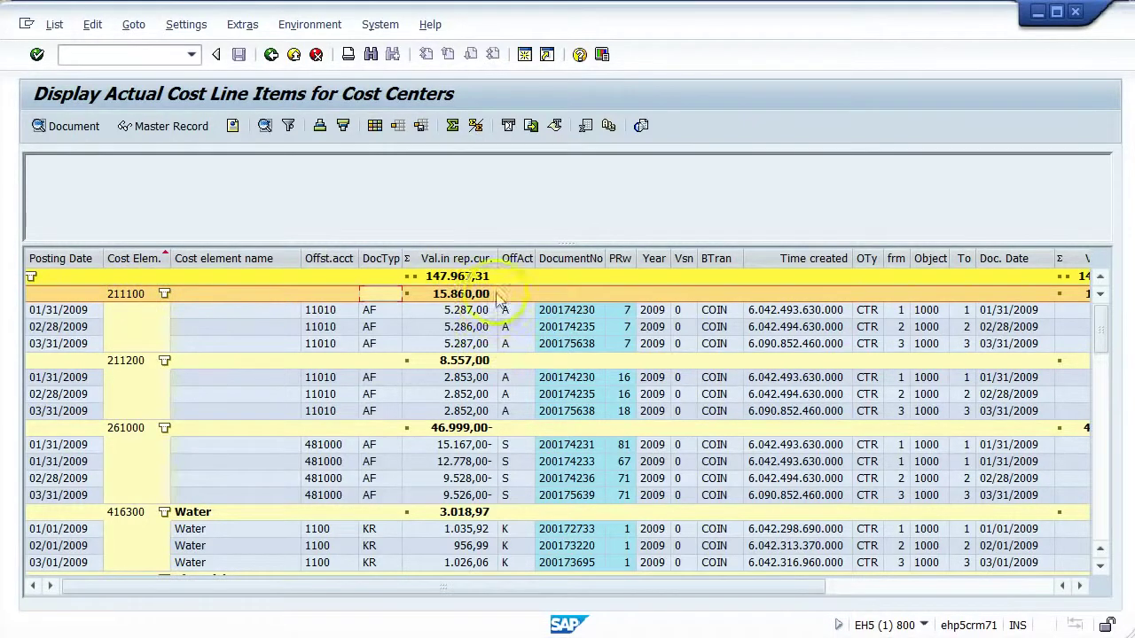
left_click(376, 127)
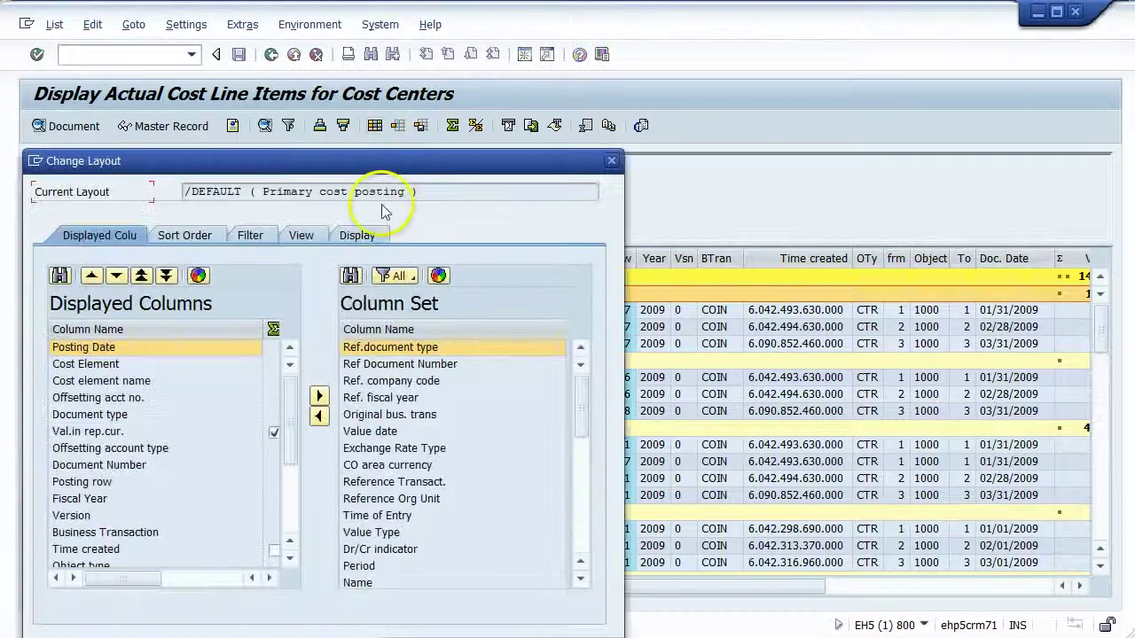
Move totals rows back below their entries and enable printout with date, title and page number.
left_click(359, 235)
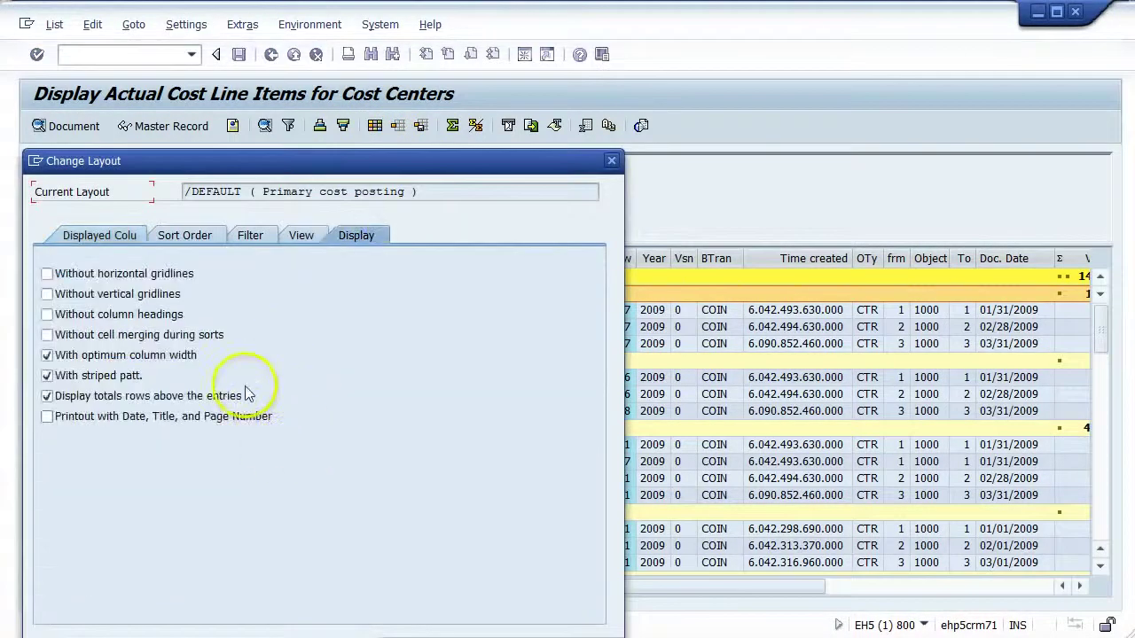
left_click(46, 396)
left_click(66, 437)
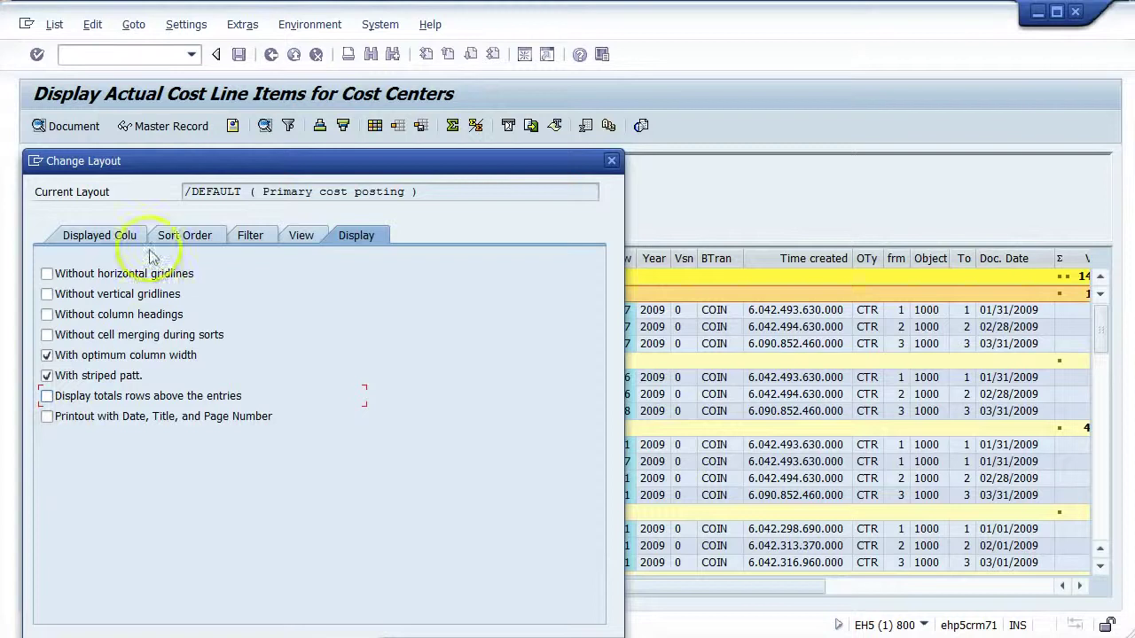
left_click_drag(129, 169, 463, 91)
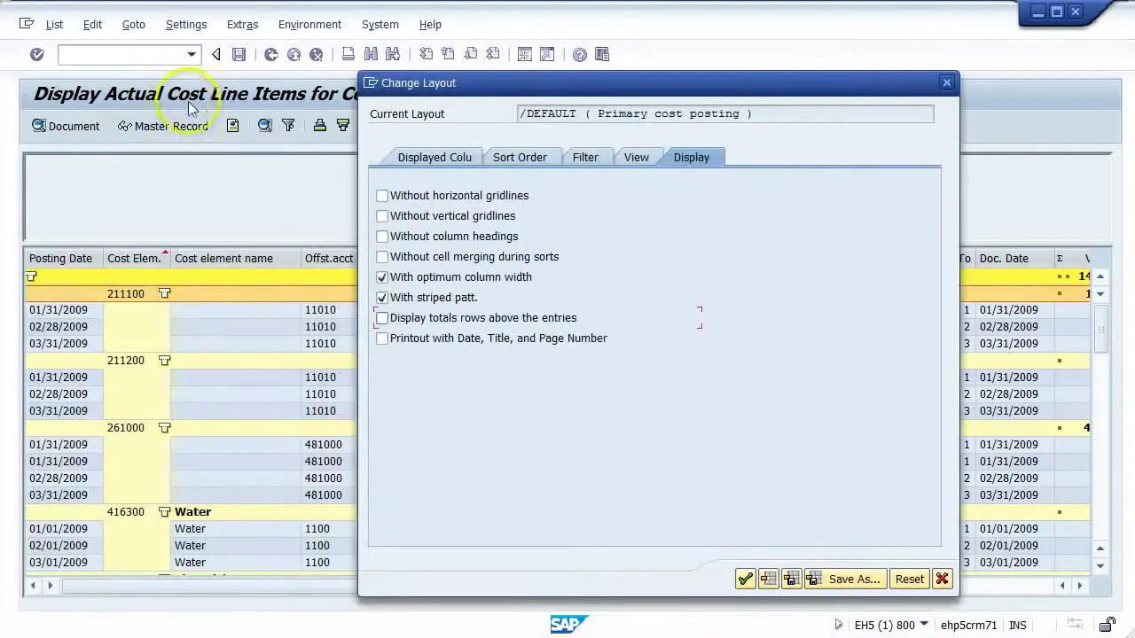
left_click(264, 125)
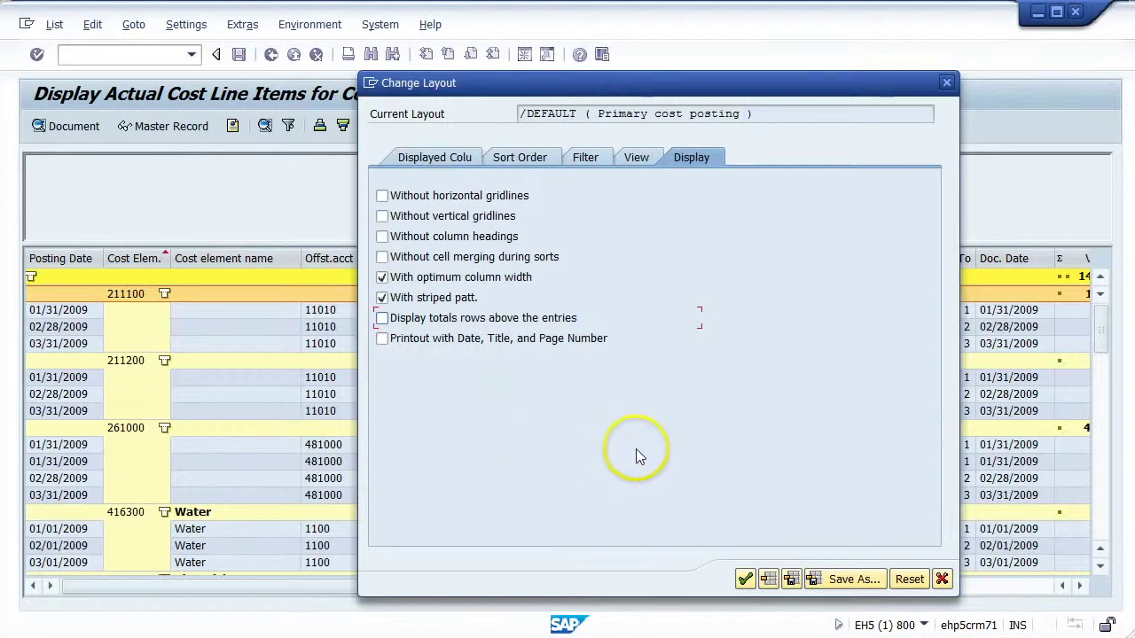
left_click(382, 338)
left_click(745, 579)
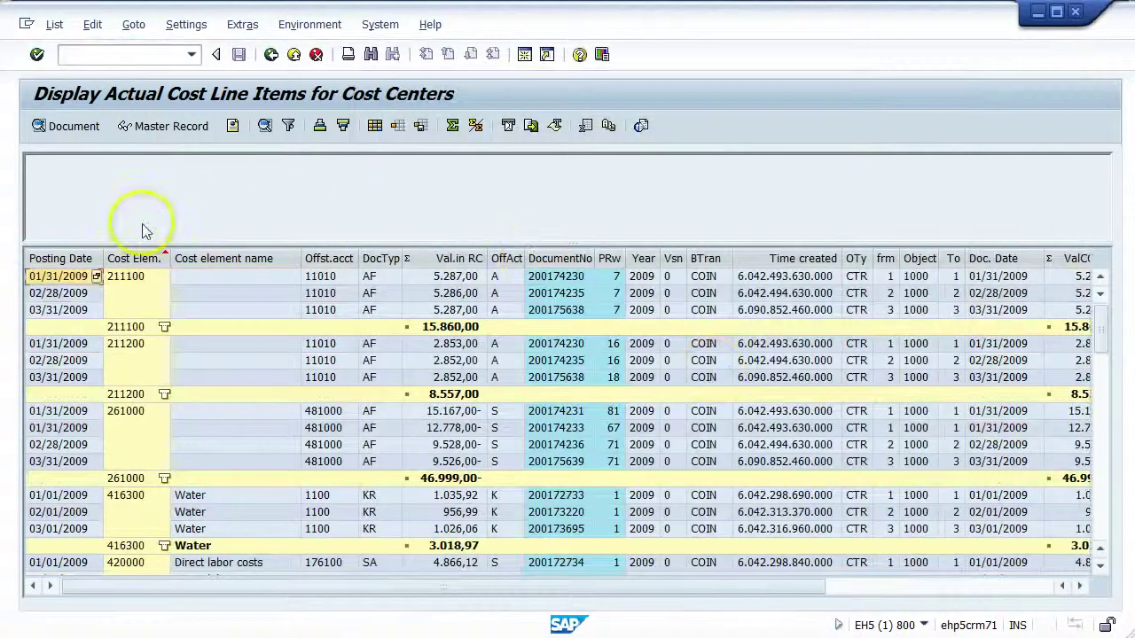
Preview the line-item printout and scroll horizontally to check the right-hand columns.
left_click(61, 24)
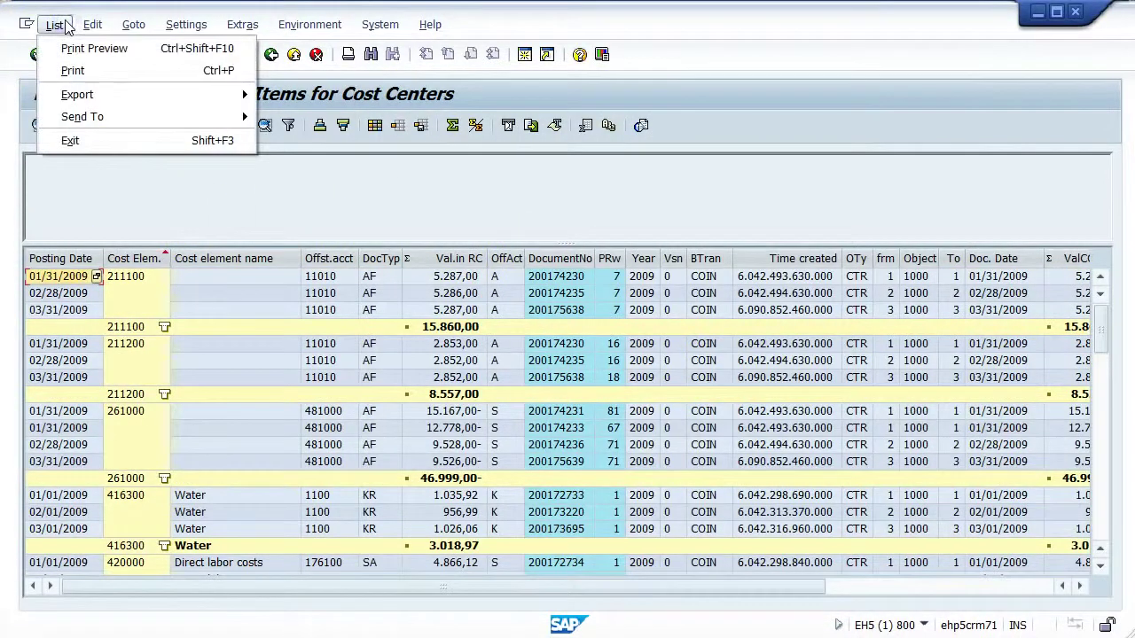
left_click(55, 48)
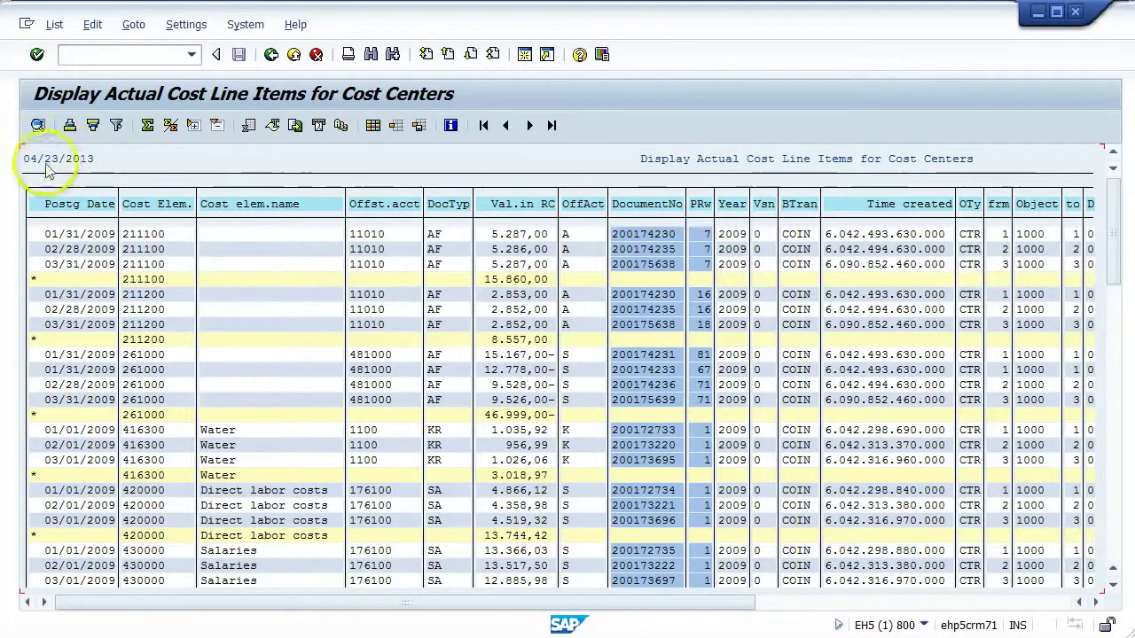
left_click_drag(480, 602, 926, 608)
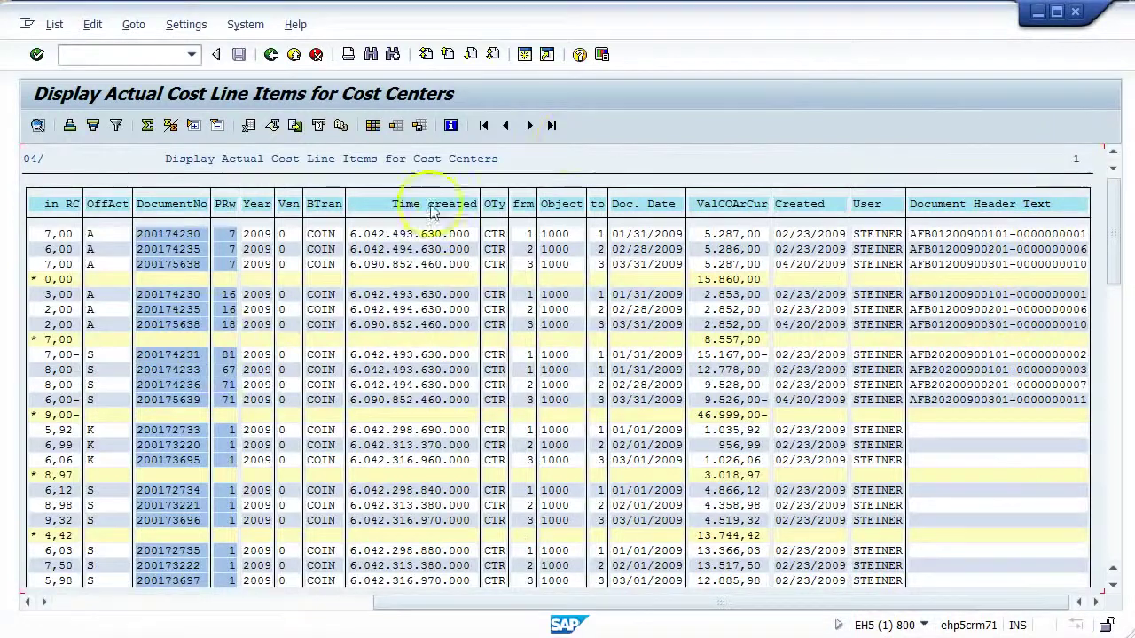
left_click(213, 312)
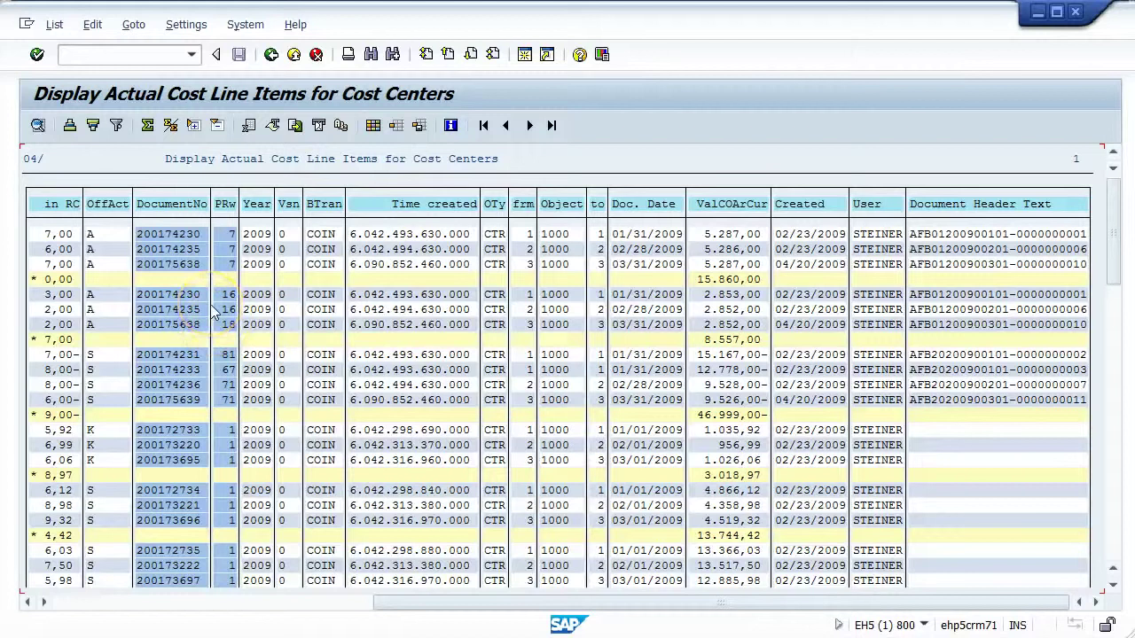
left_click(85, 607)
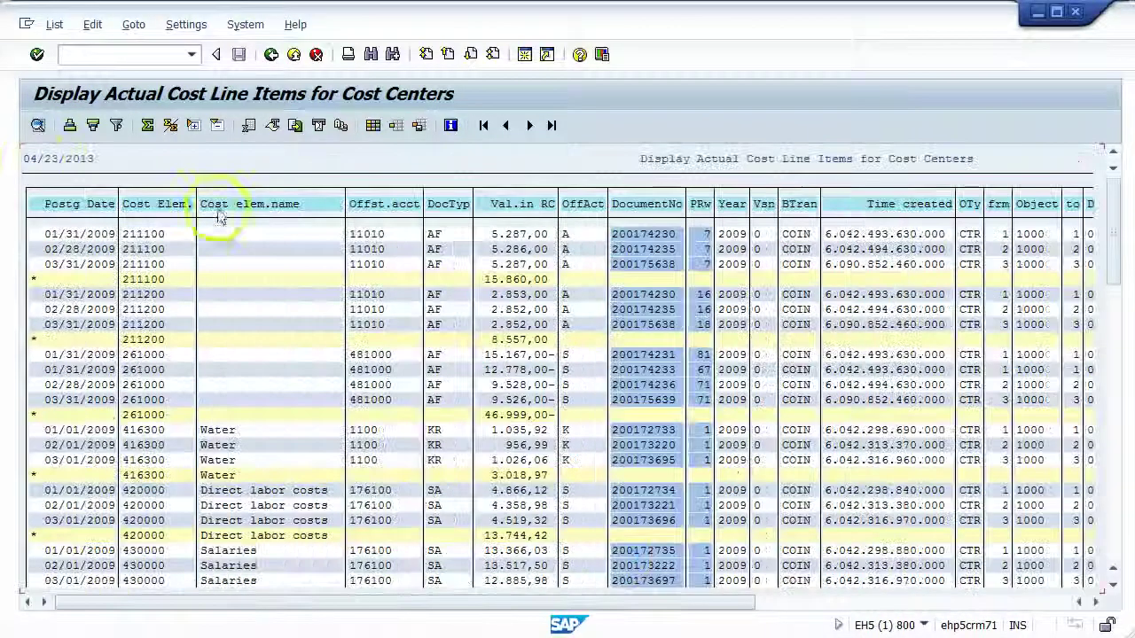